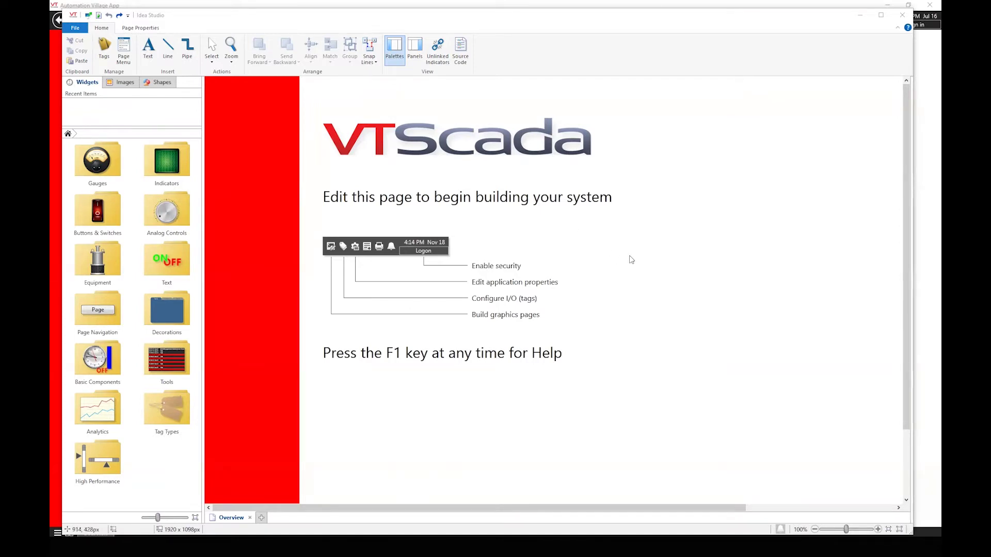
Select all starter objects on the Overview page with Ctrl+A.
{"action": "key", "text": "ctrl+a"}
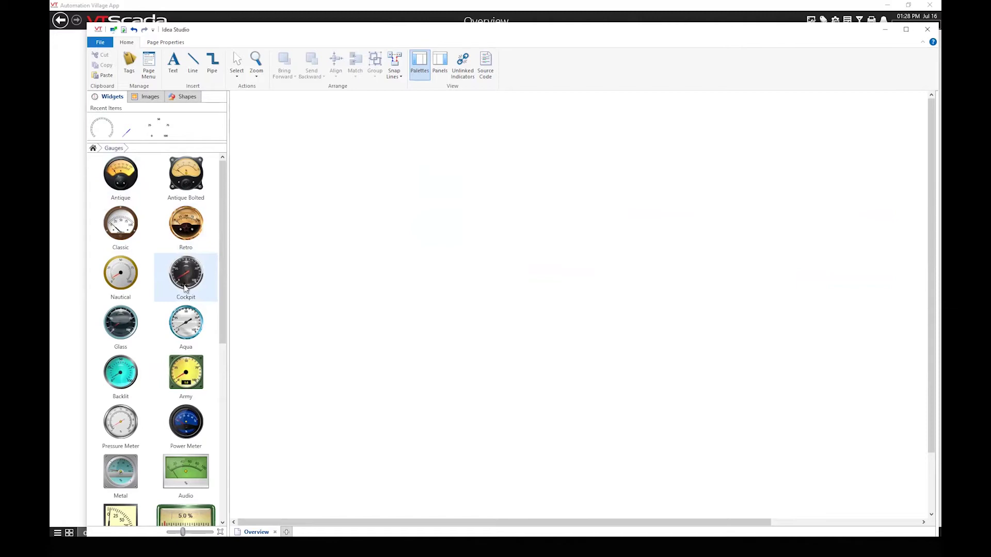
Drop a ready-made Pressure Meter gauge onto the page, then deselect it.
{"action": "left_click_drag", "start_coordinate": [121, 423], "coordinate": [312, 161]}
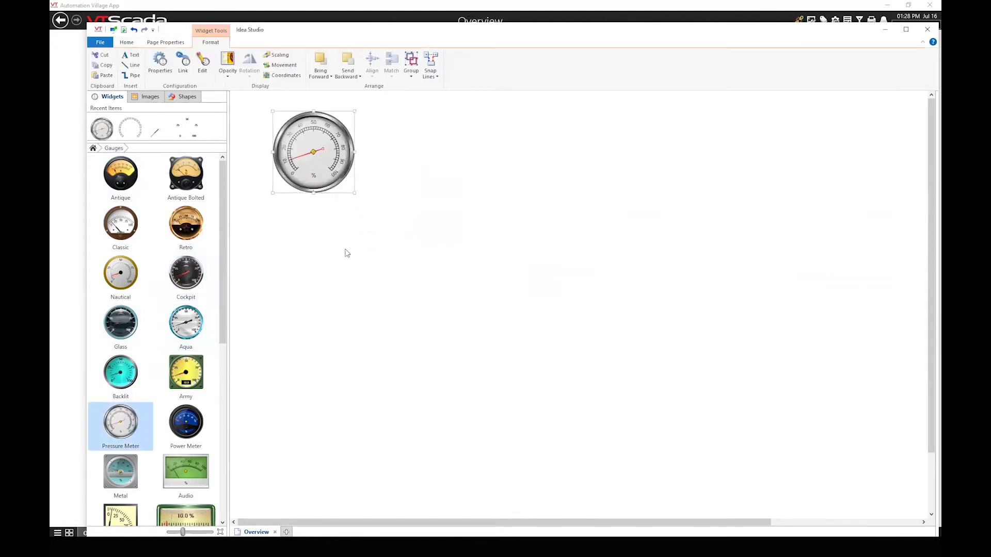
{"action": "left_click", "coordinate": [354, 301]}
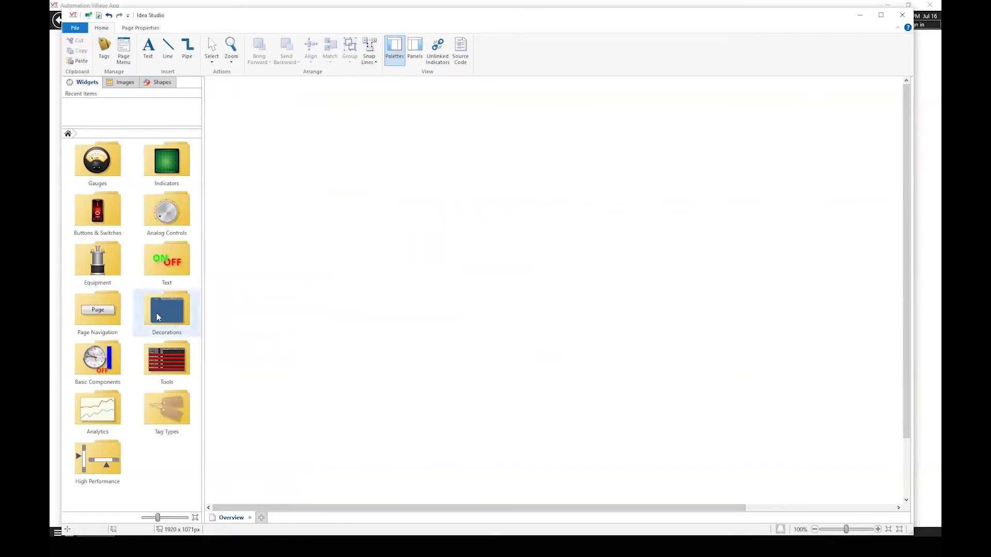
Place a Radial Legend, Radial Indicator and Radial Scale from Meter Parts, plus a Circle beside them.
{"action": "left_click", "coordinate": [169, 351]}
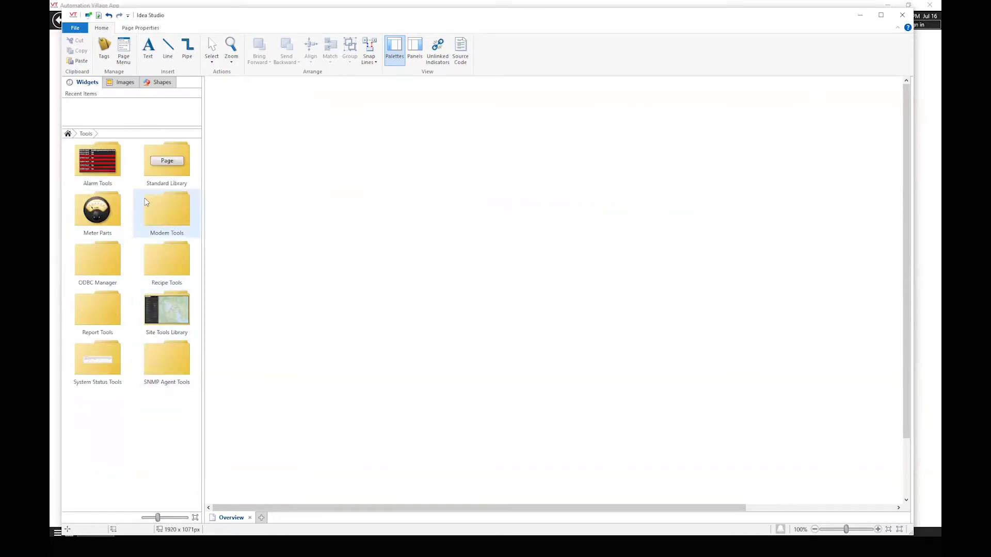
{"action": "left_click", "coordinate": [98, 215]}
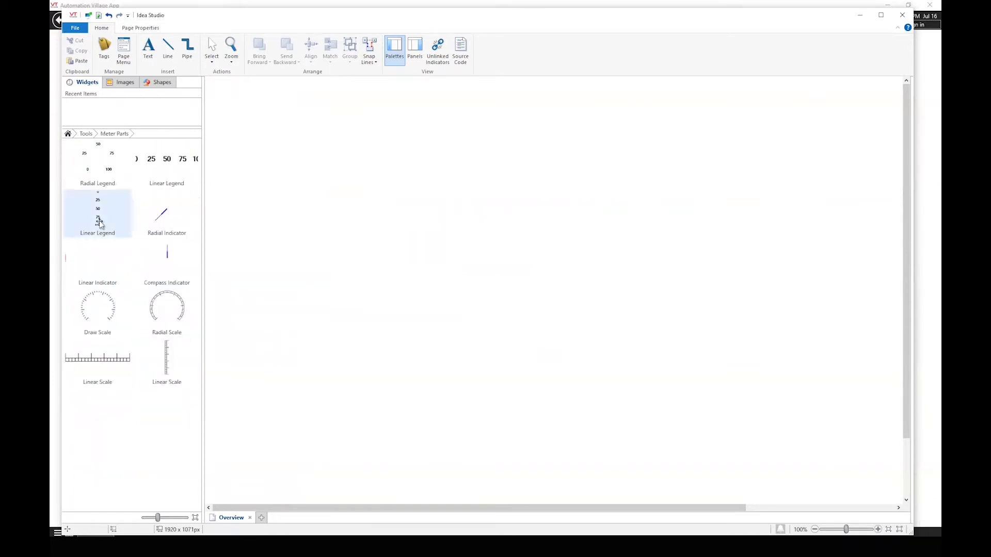
{"action": "left_click_drag", "start_coordinate": [97, 181], "coordinate": [342, 202]}
{"action": "left_click_drag", "start_coordinate": [158, 219], "coordinate": [330, 190]}
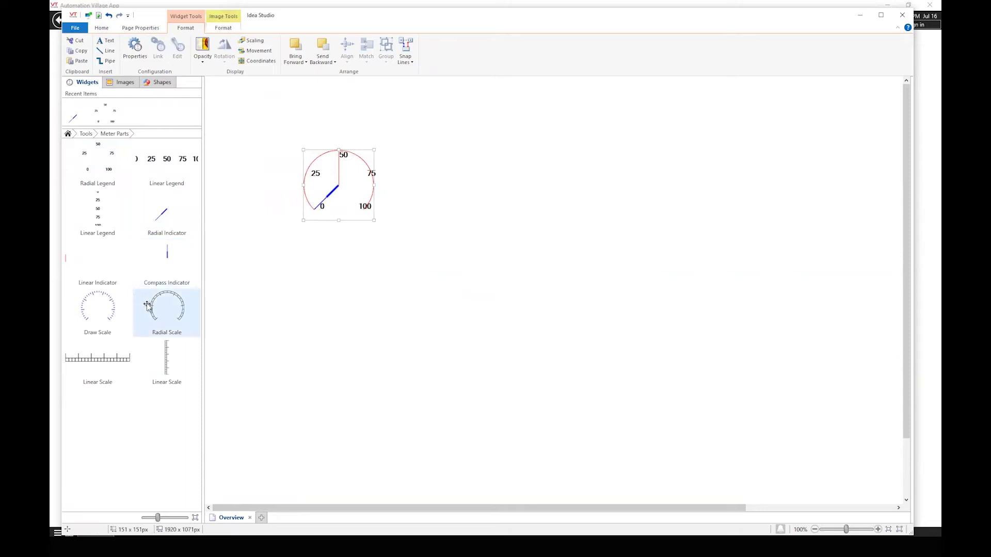
{"action": "left_click_drag", "start_coordinate": [156, 312], "coordinate": [309, 195]}
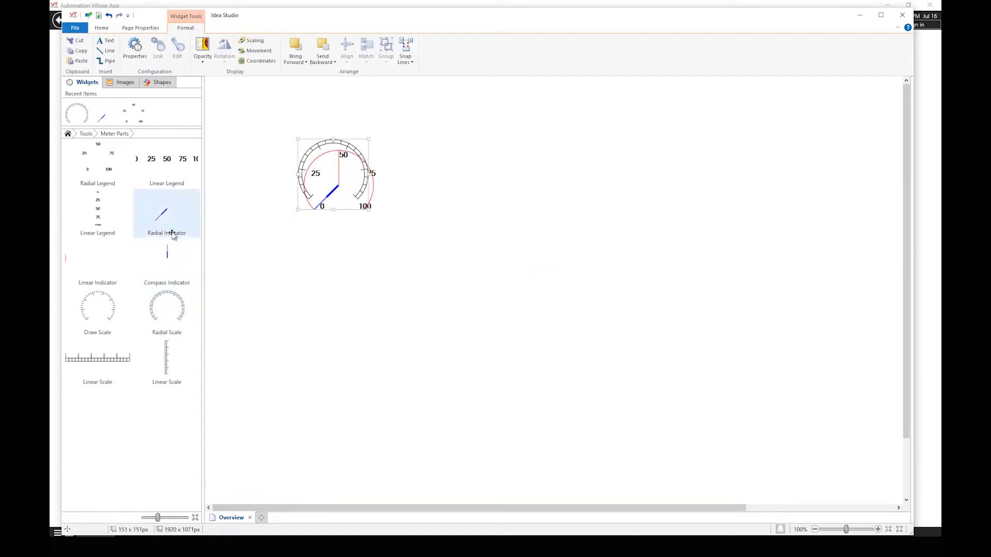
{"action": "left_click", "coordinate": [160, 83]}
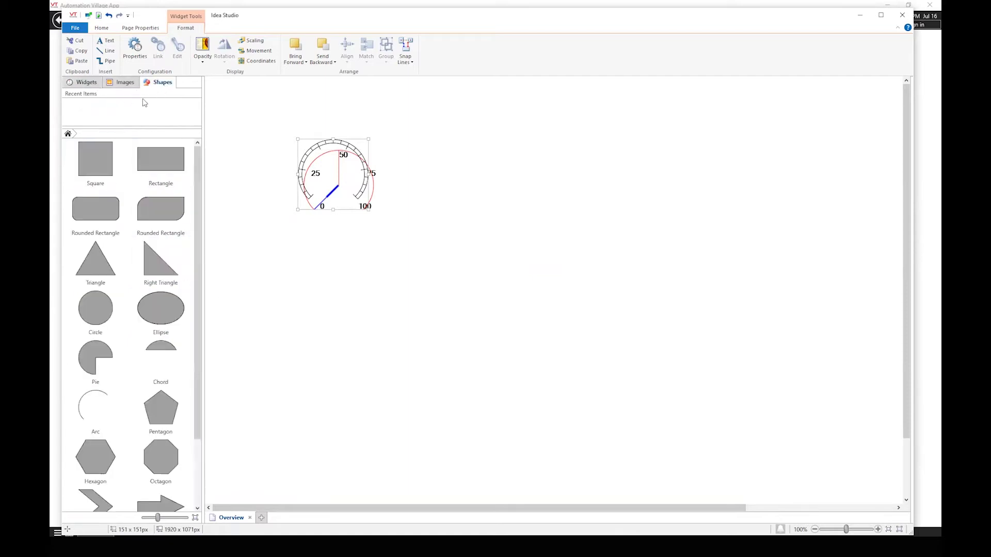
{"action": "left_click_drag", "start_coordinate": [97, 311], "coordinate": [413, 176]}
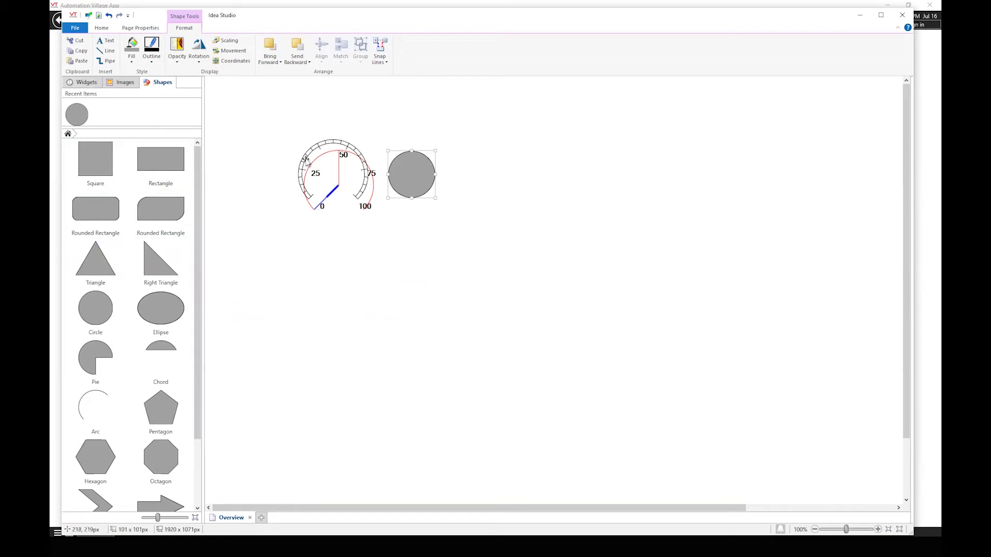
Select the meter parts and circle together and align their middles and centres.
{"action": "left_click_drag", "start_coordinate": [281, 129], "coordinate": [488, 291]}
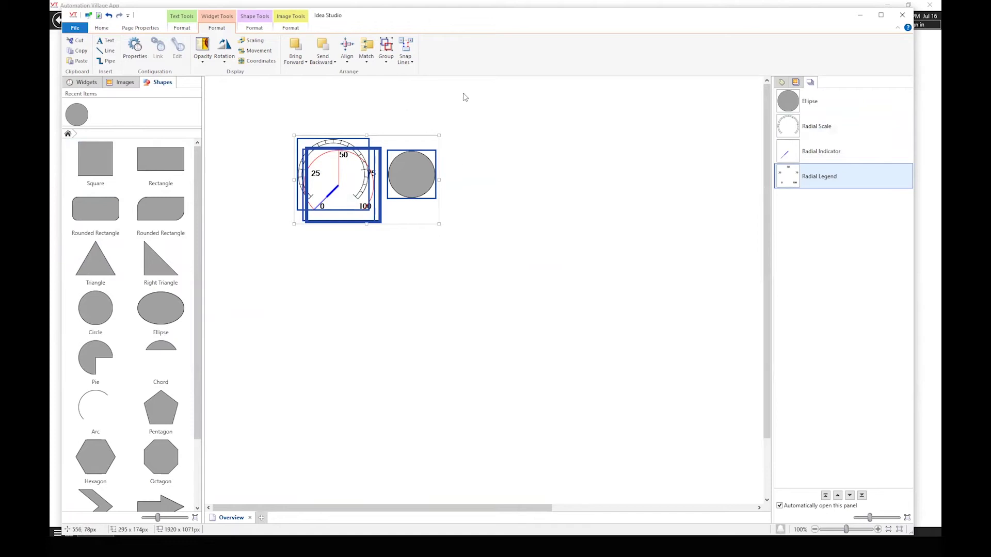
{"action": "left_click", "coordinate": [348, 61]}
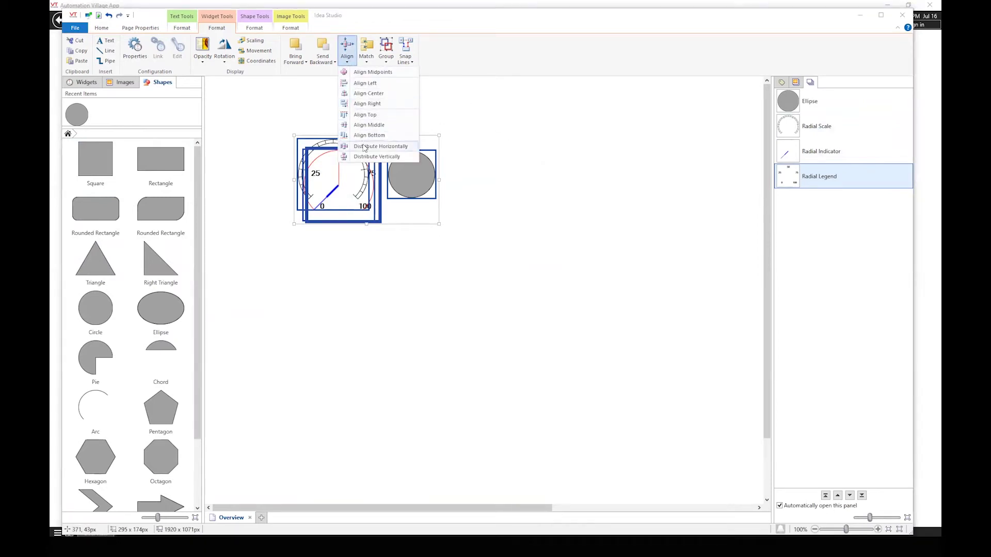
{"action": "left_click", "coordinate": [369, 127]}
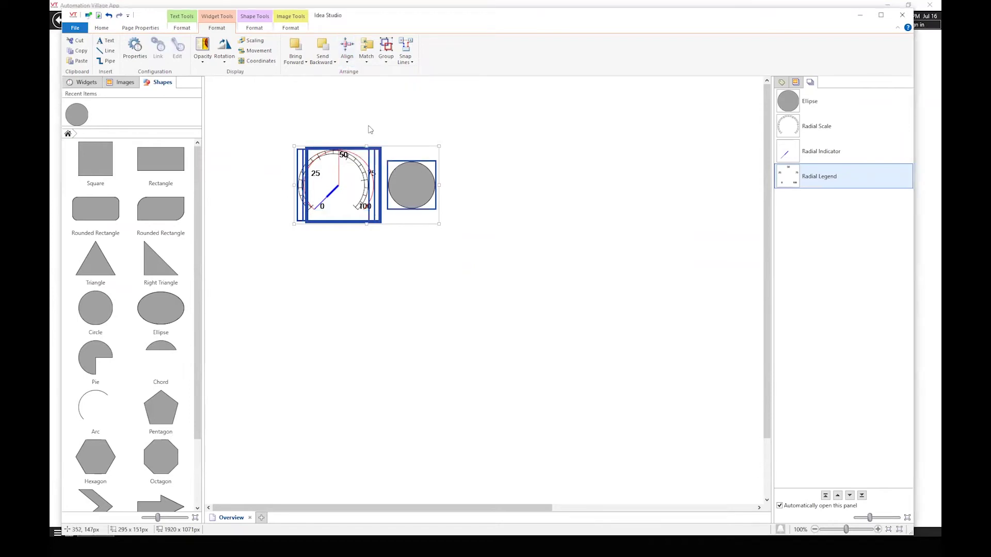
{"action": "left_click", "coordinate": [347, 57]}
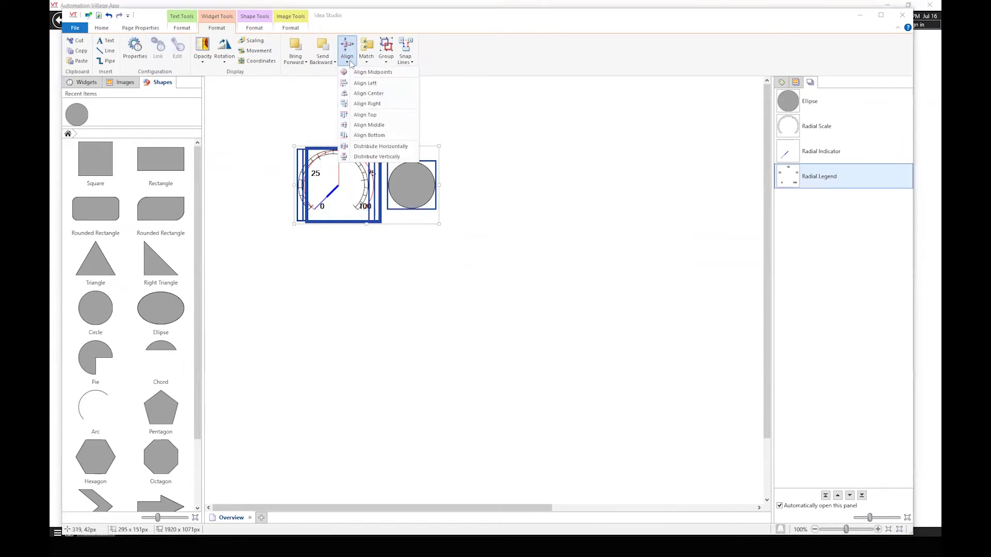
{"action": "left_click", "coordinate": [368, 94]}
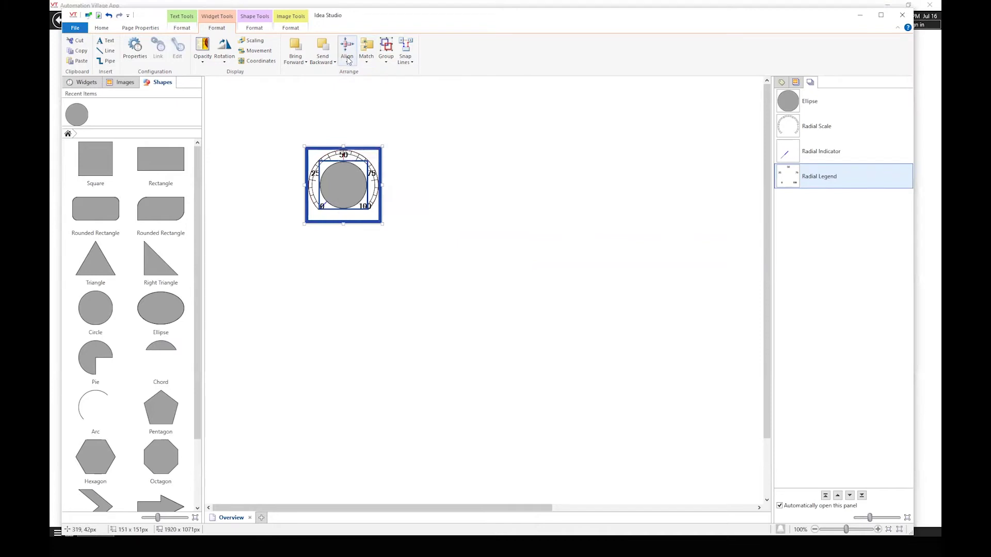
Match the circle's size to the meter and align all items' midpoints.
{"action": "left_click", "coordinate": [347, 56]}
{"action": "left_click", "coordinate": [367, 54]}
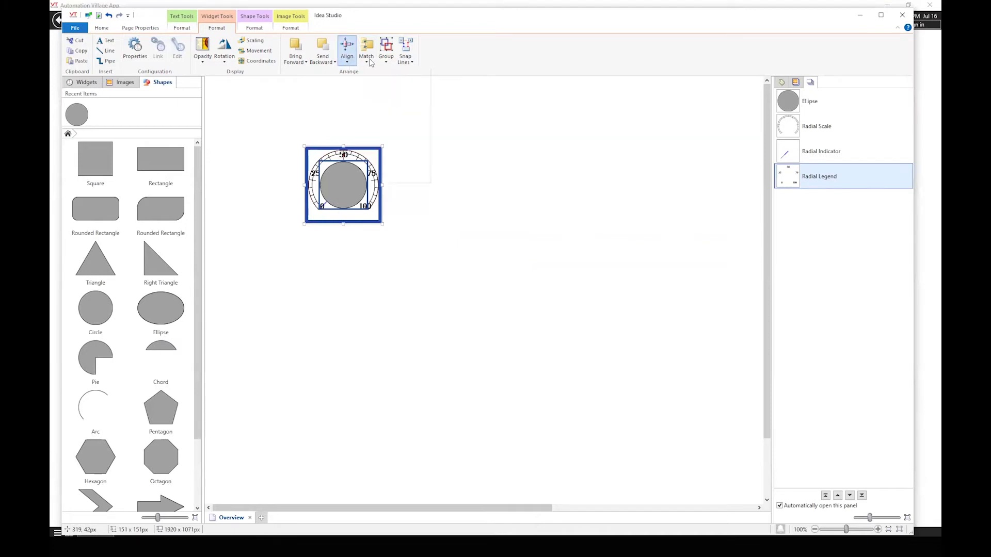
{"action": "left_click", "coordinate": [367, 54]}
{"action": "left_click", "coordinate": [377, 73]}
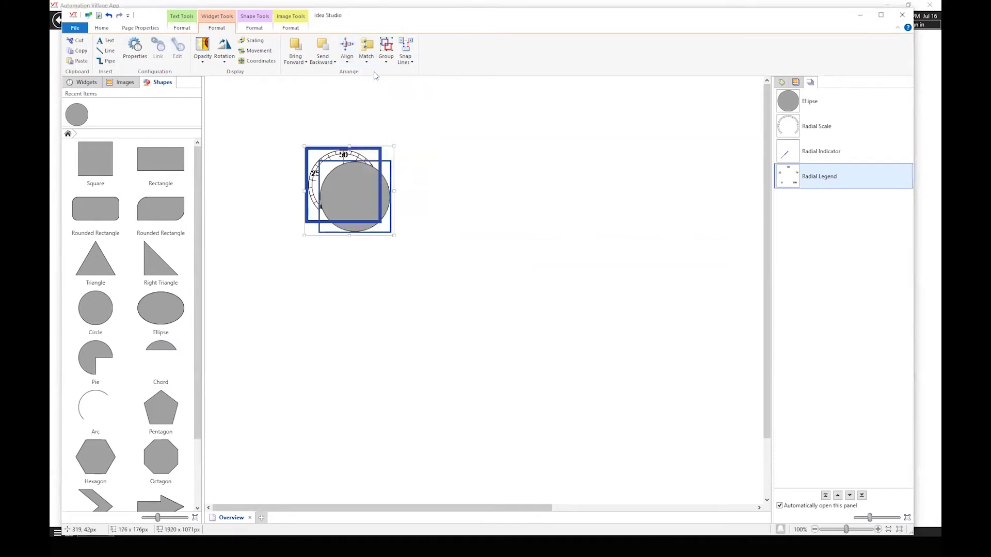
{"action": "left_click", "coordinate": [345, 60]}
{"action": "left_click", "coordinate": [361, 72]}
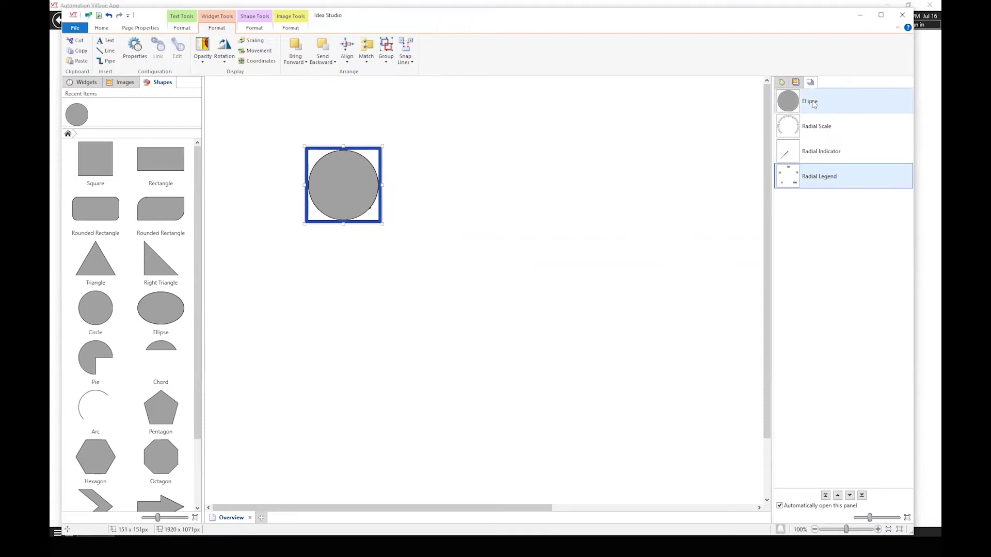
Move the Ellipse to the bottom of the layers list, then pick out the Radial Legend.
{"action": "left_click_drag", "start_coordinate": [814, 105], "coordinate": [816, 198]}
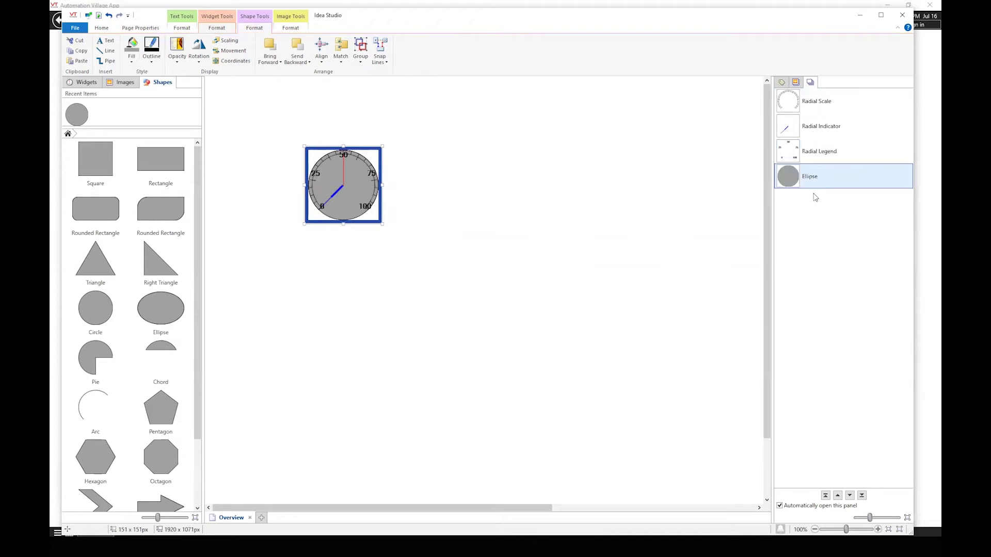
{"action": "left_click", "coordinate": [416, 215]}
{"action": "left_click_drag", "start_coordinate": [258, 136], "coordinate": [505, 297]}
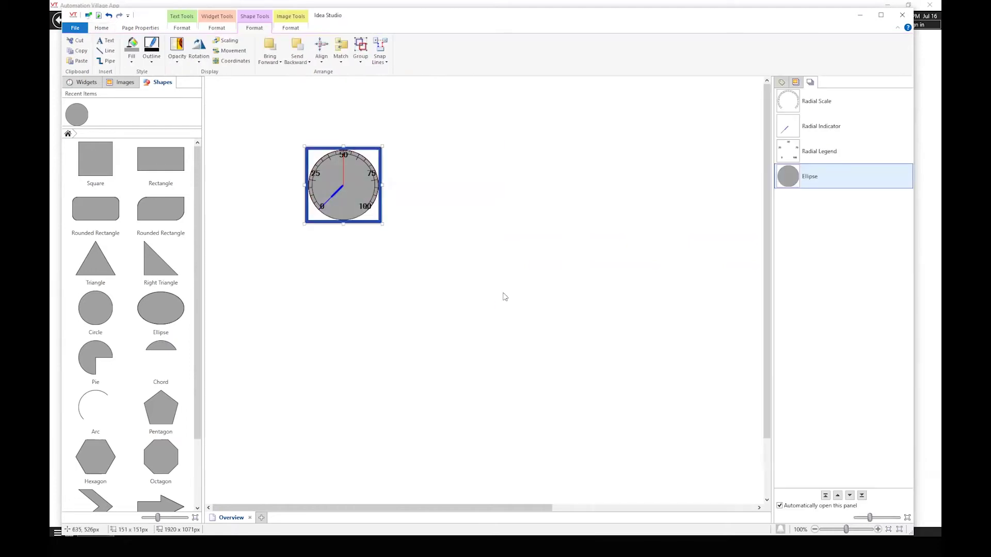
{"action": "left_click", "coordinate": [825, 150]}
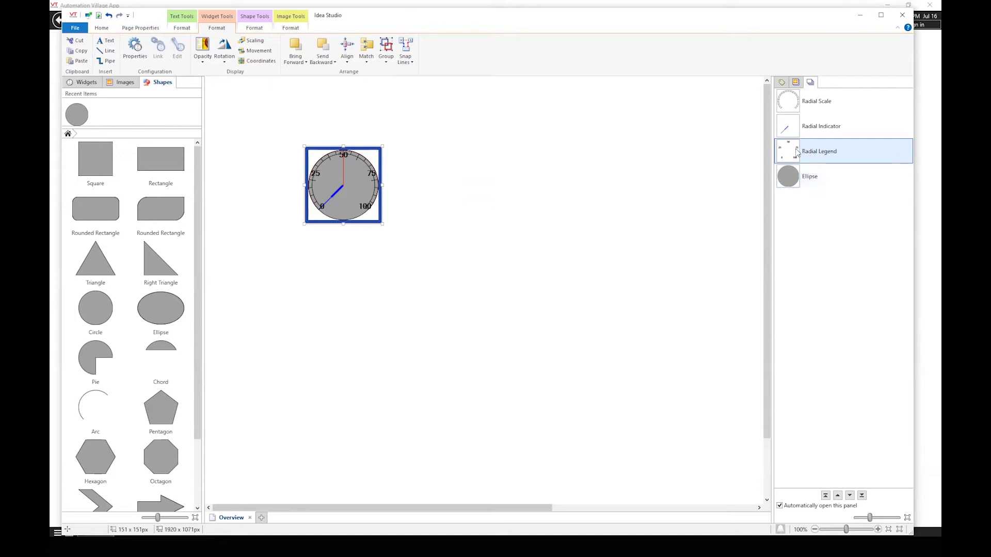
Shrink the Radial Legend alone to fit inside the scale and re-centre it with Align Midpoints.
{"action": "right_click", "coordinate": [814, 153]}
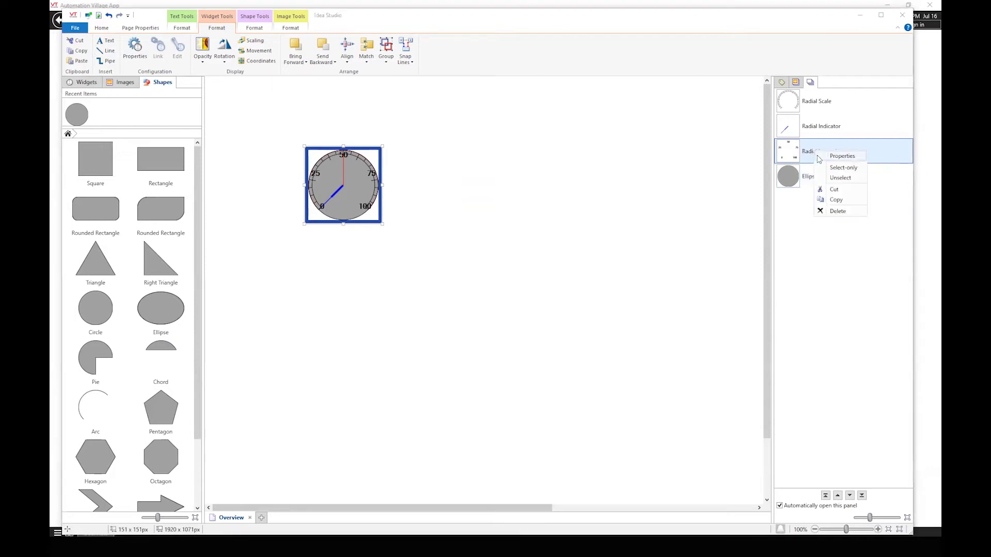
{"action": "left_click", "coordinate": [833, 169]}
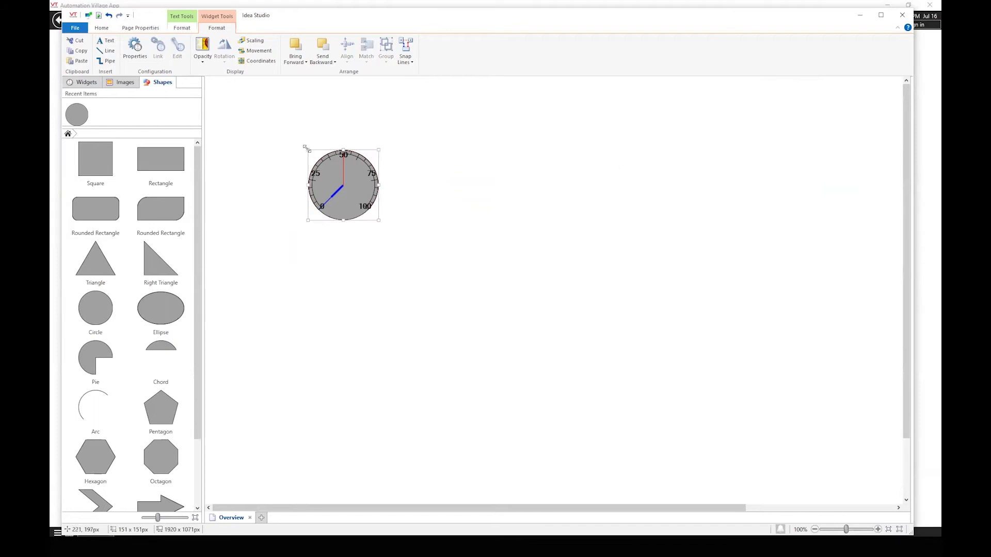
{"action": "left_click_drag", "start_coordinate": [306, 148], "coordinate": [323, 164]}
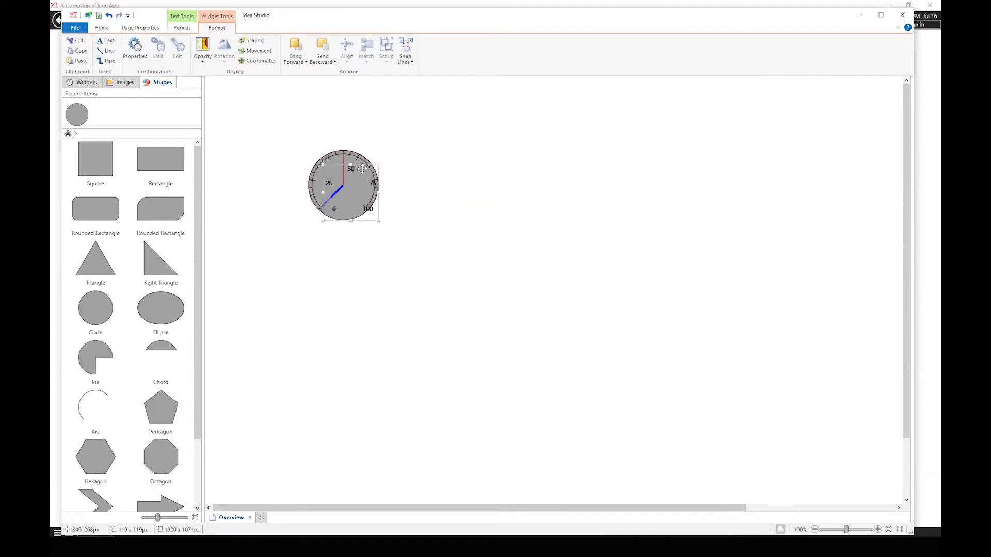
{"action": "left_click", "coordinate": [334, 157]}
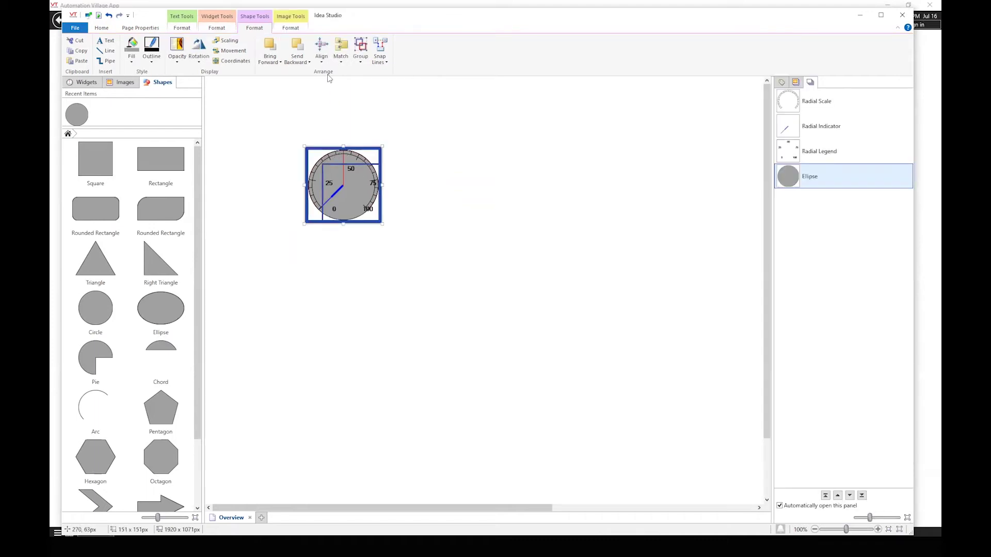
{"action": "left_click", "coordinate": [321, 49]}
{"action": "left_click", "coordinate": [330, 73]}
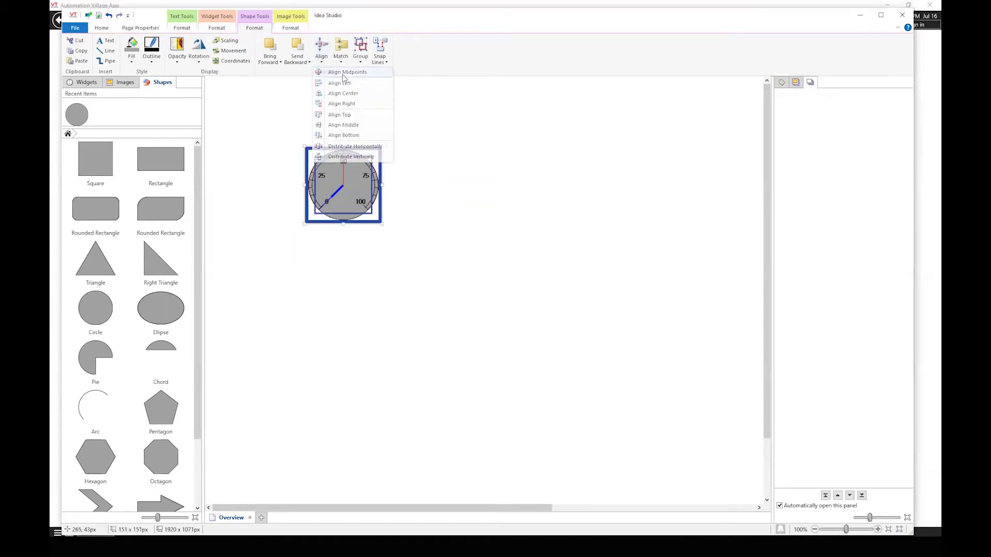
{"action": "left_click", "coordinate": [448, 165]}
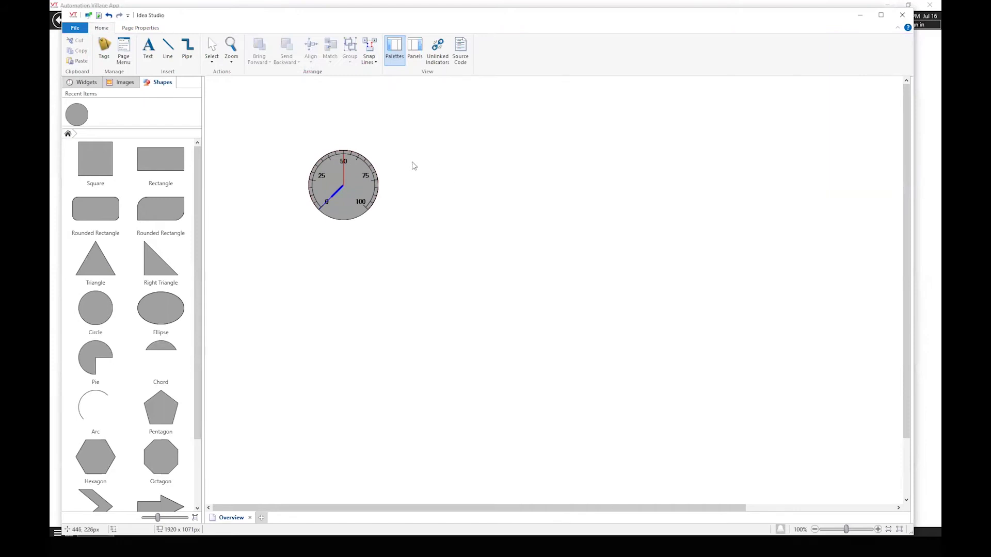
{"action": "left_click_drag", "start_coordinate": [260, 139], "coordinate": [433, 252]}
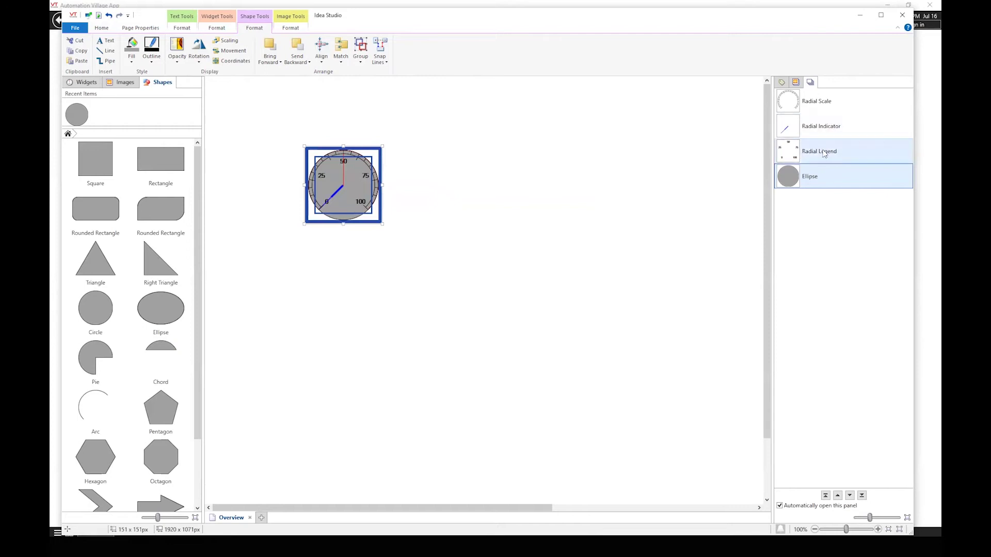
In the Radial Scale properties, set 10 major and 5 minor divisions.
{"action": "right_click", "coordinate": [817, 105]}
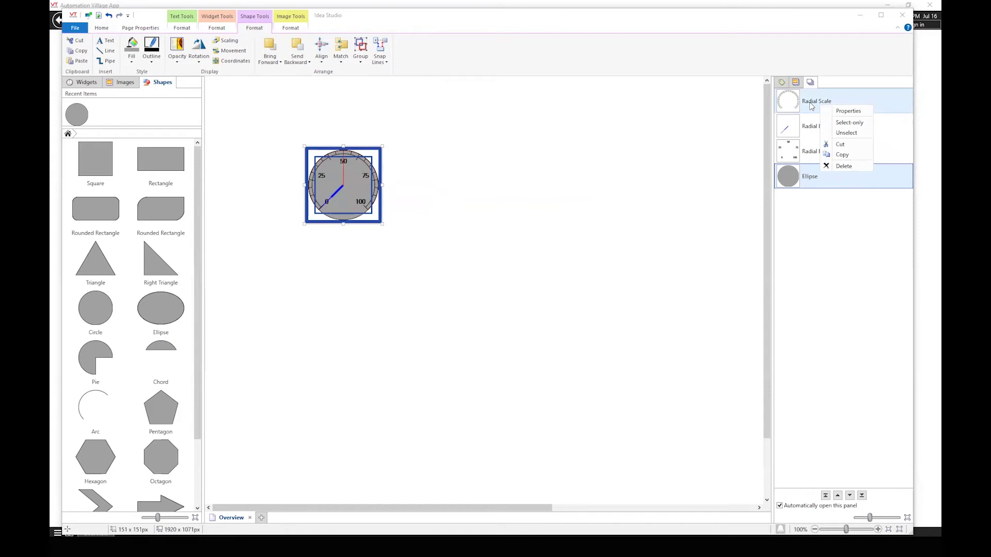
{"action": "left_click", "coordinate": [844, 111]}
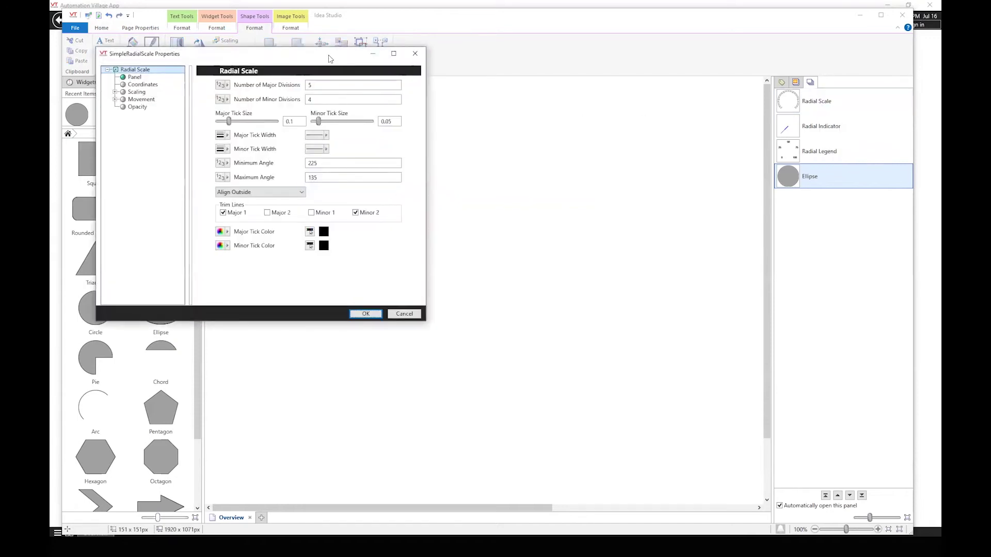
{"action": "left_click_drag", "start_coordinate": [328, 54], "coordinate": [626, 122]}
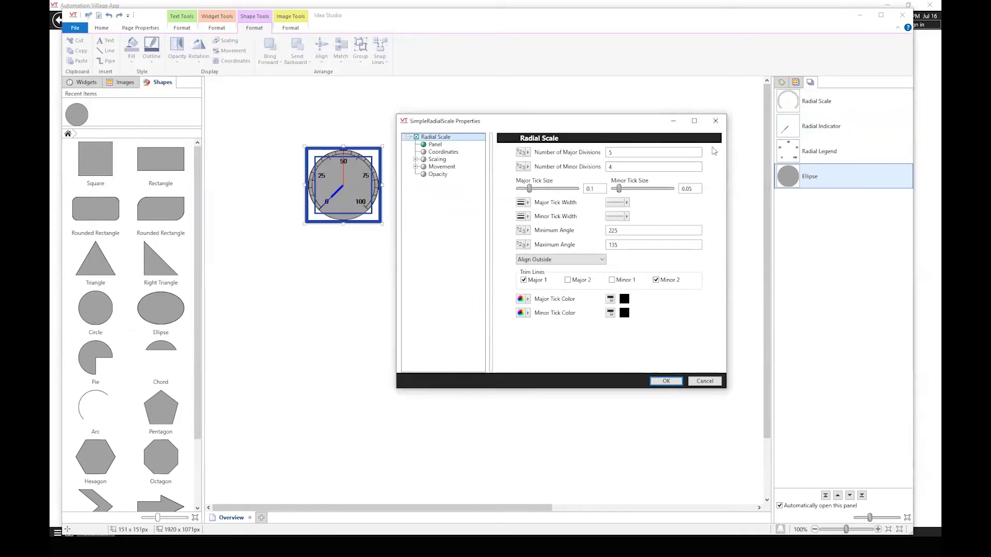
{"action": "double_click", "coordinate": [622, 152]}
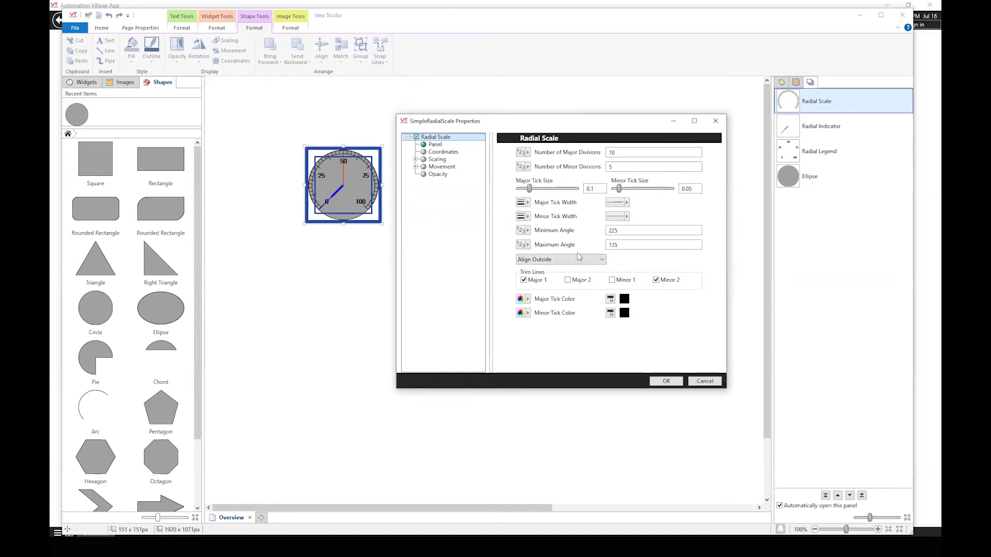
Colour both the major and minor ticks white and apply the scale changes.
{"action": "left_click", "coordinate": [610, 299]}
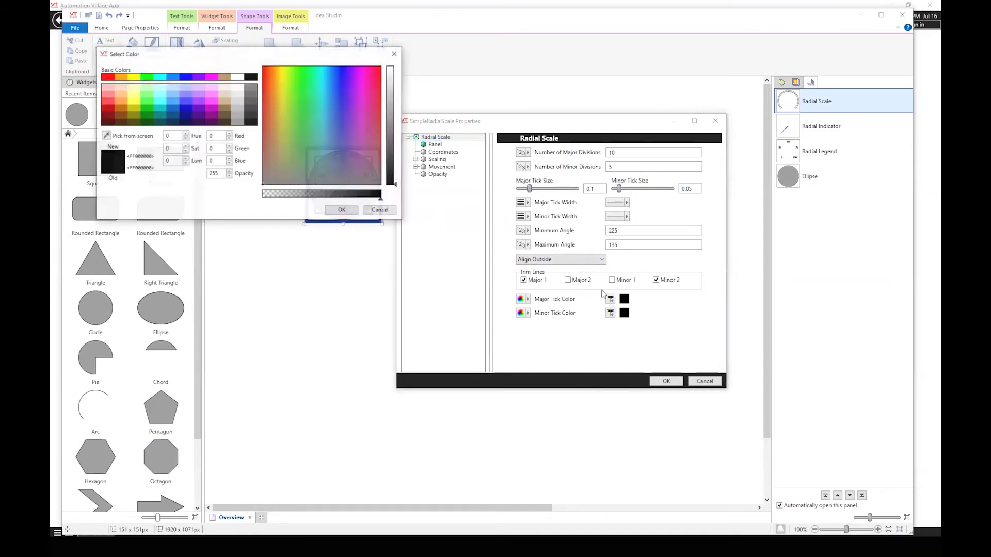
{"action": "left_click", "coordinate": [236, 78]}
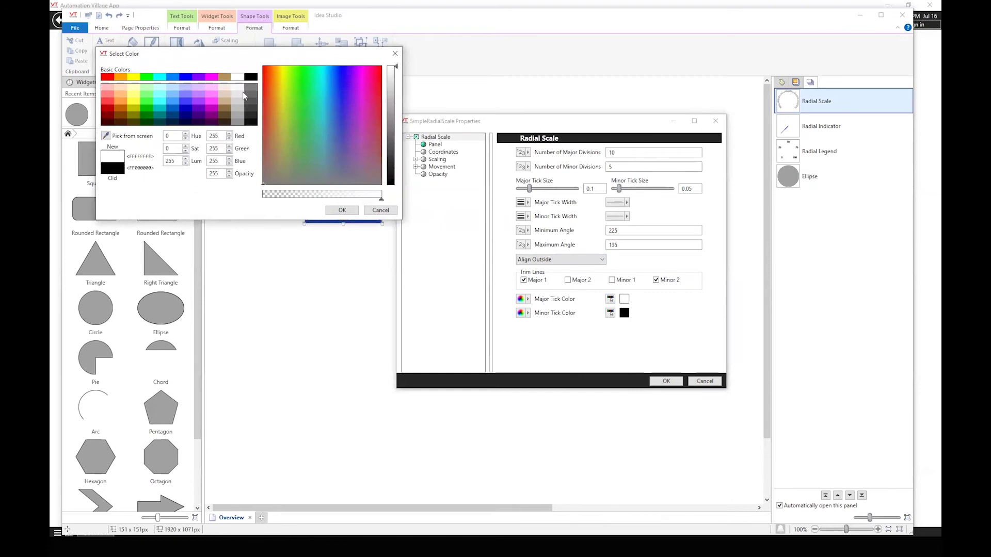
{"action": "left_click", "coordinate": [344, 210]}
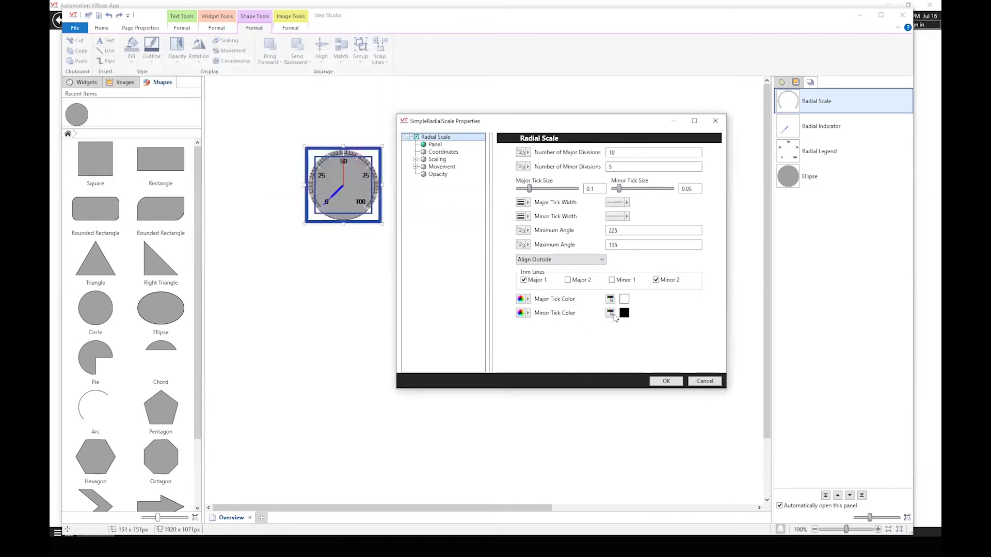
{"action": "left_click", "coordinate": [611, 314]}
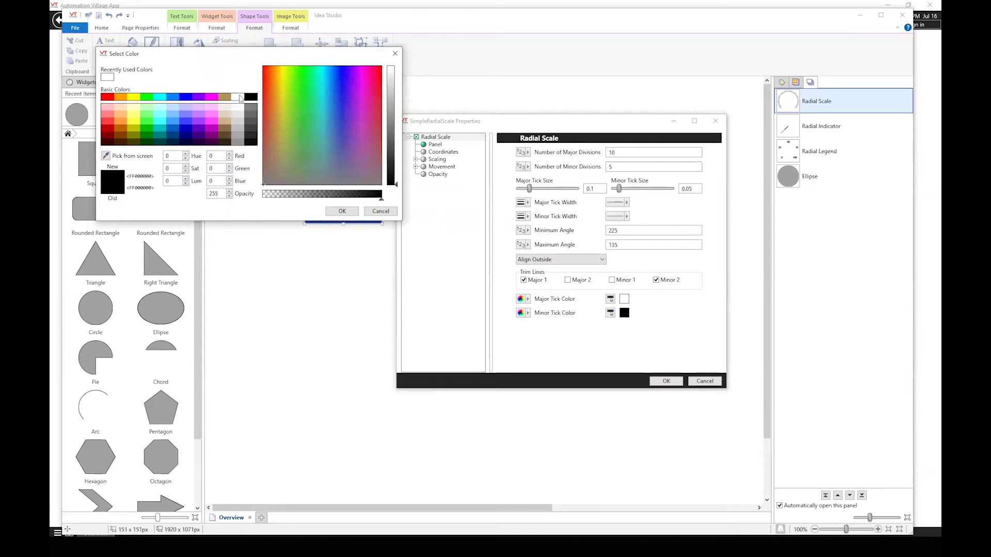
{"action": "left_click", "coordinate": [240, 98]}
{"action": "left_click", "coordinate": [342, 211]}
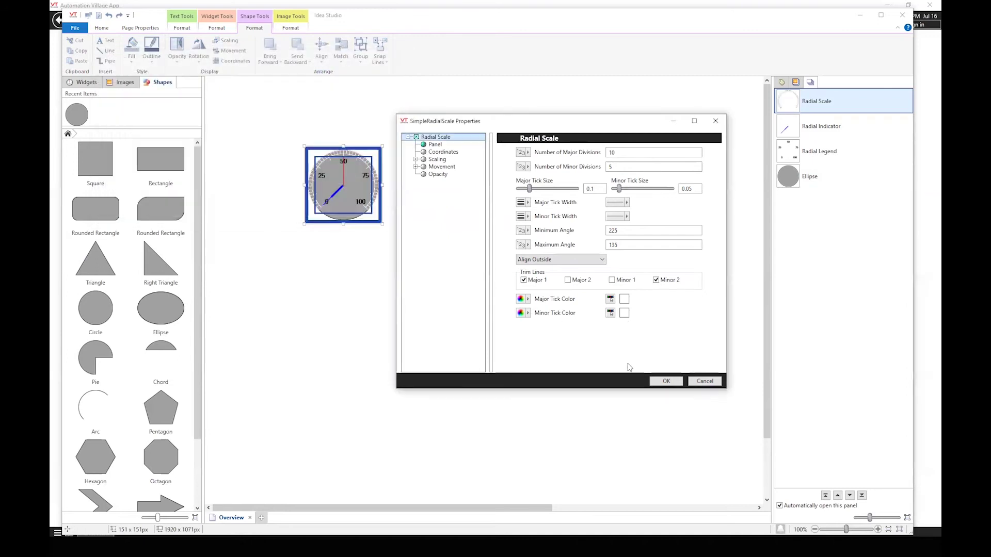
{"action": "left_click", "coordinate": [666, 382]}
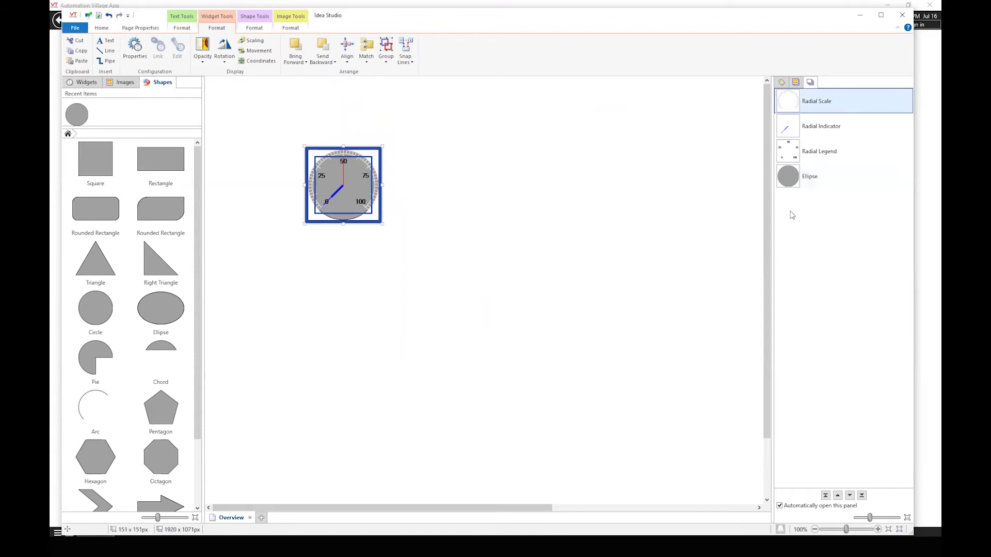
Give the Ellipse no outline and a bright blue fill colour.
{"action": "right_click", "coordinate": [815, 180]}
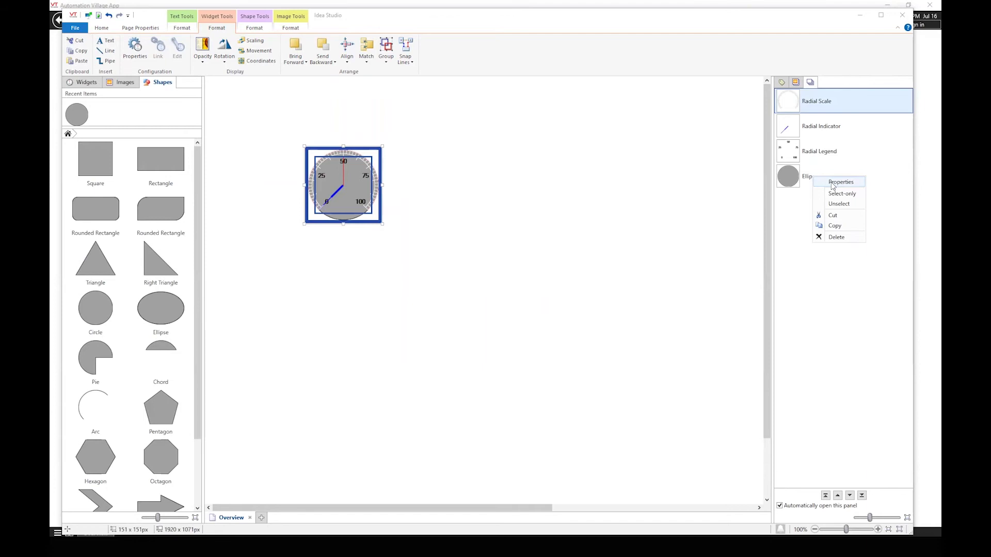
{"action": "left_click", "coordinate": [832, 183]}
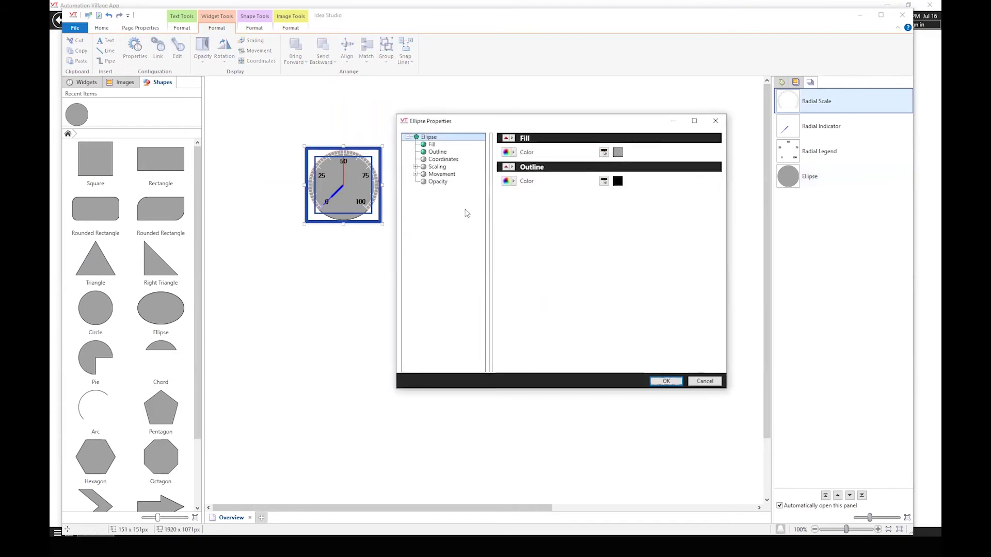
{"action": "left_click", "coordinate": [513, 167]}
{"action": "left_click", "coordinate": [521, 174]}
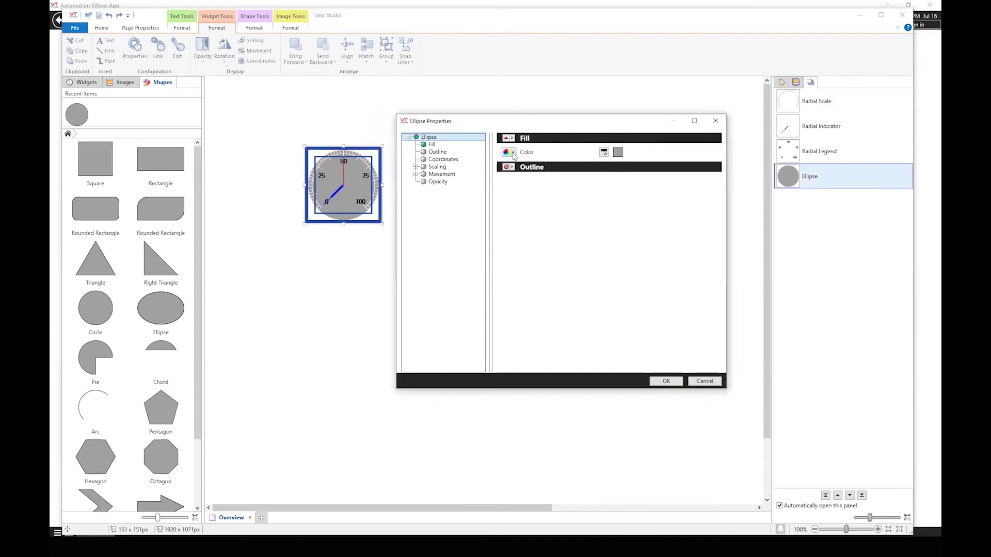
{"action": "left_click", "coordinate": [603, 153]}
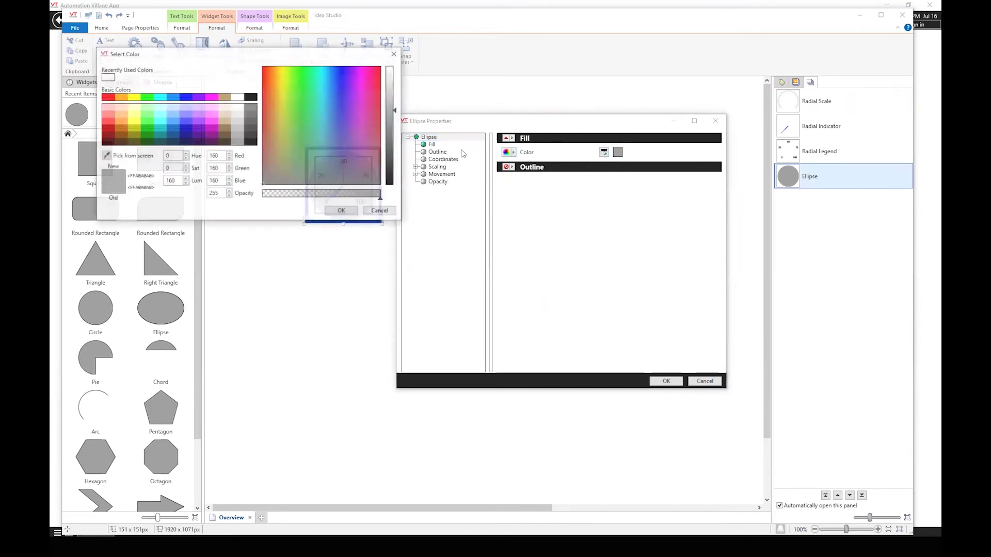
{"action": "left_click", "coordinate": [329, 70]}
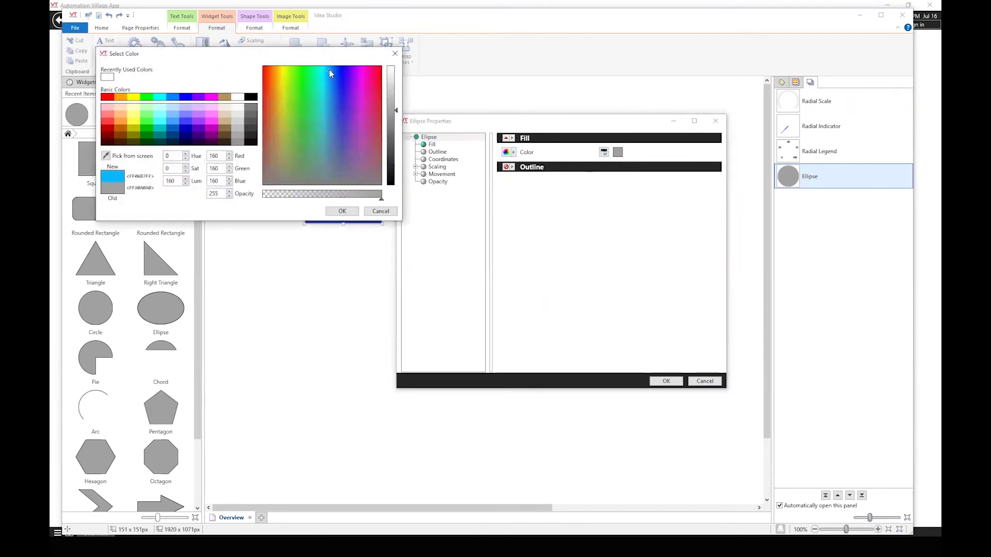
{"action": "left_click", "coordinate": [340, 212]}
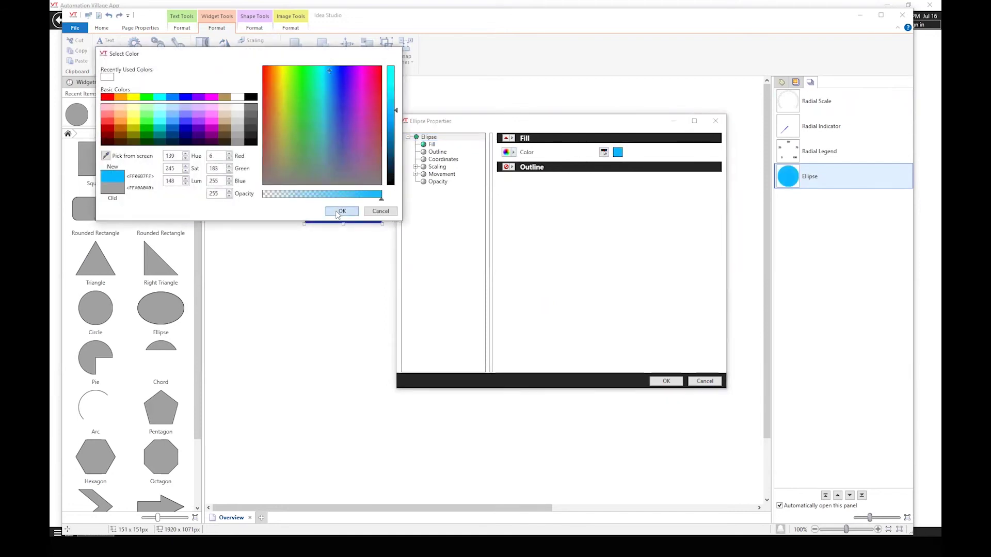
{"action": "left_click", "coordinate": [671, 382]}
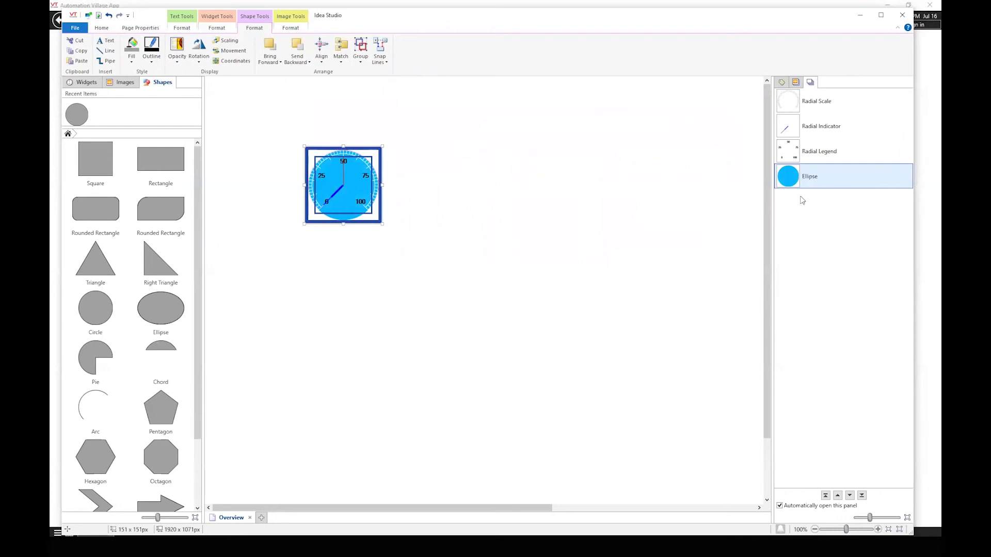
Set the Radial Legend label colour to white and the number of labels to 11.
{"action": "right_click", "coordinate": [823, 156]}
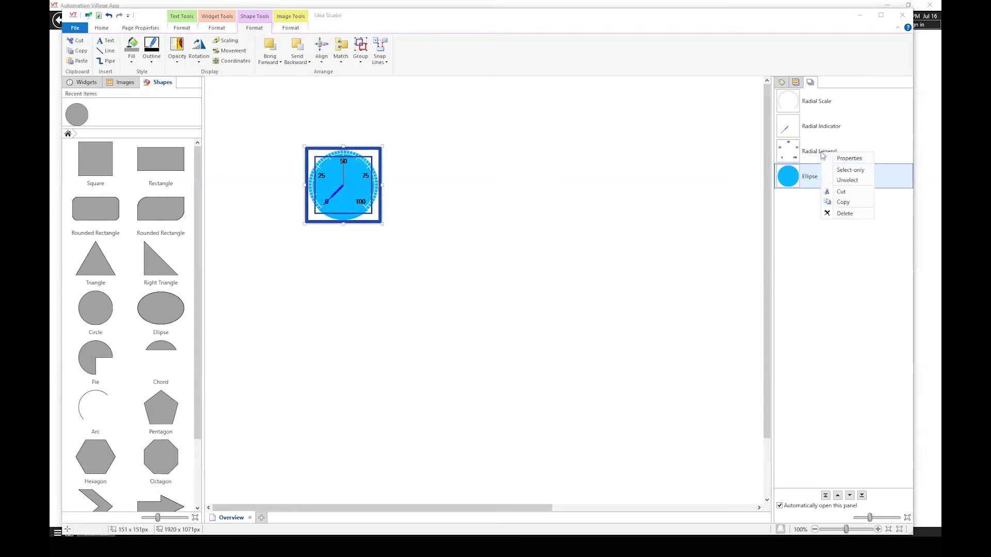
{"action": "left_click", "coordinate": [848, 159]}
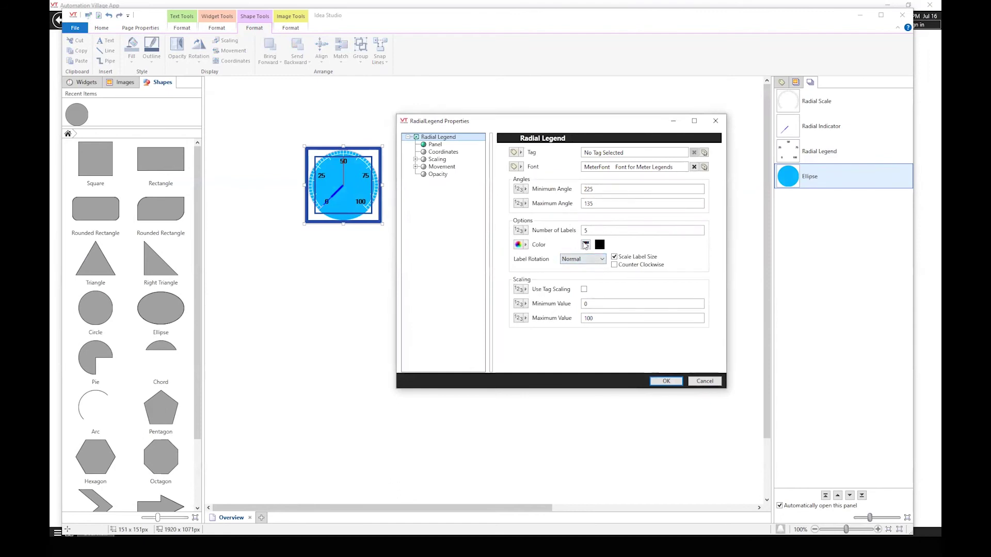
{"action": "left_click", "coordinate": [586, 245]}
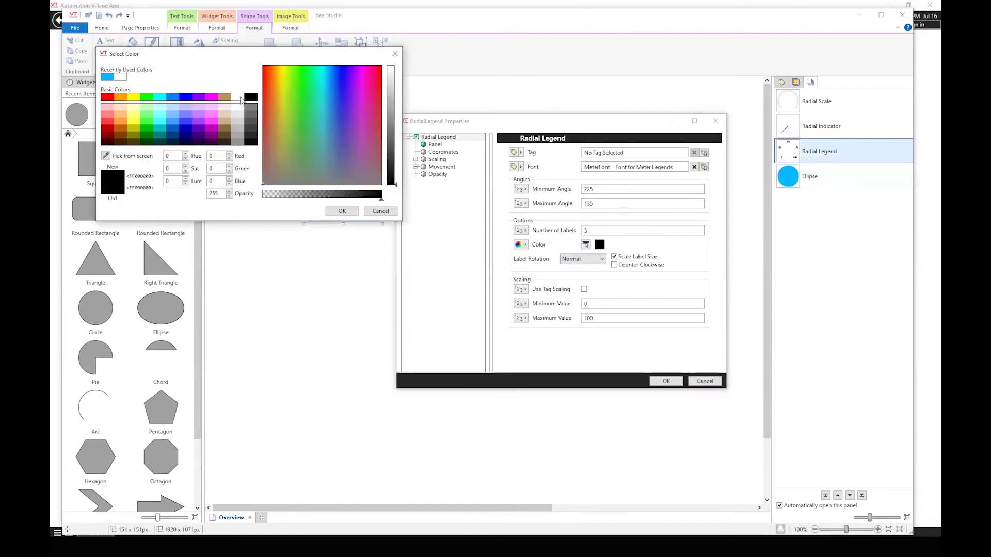
{"action": "left_click", "coordinate": [240, 98]}
{"action": "left_click", "coordinate": [342, 211]}
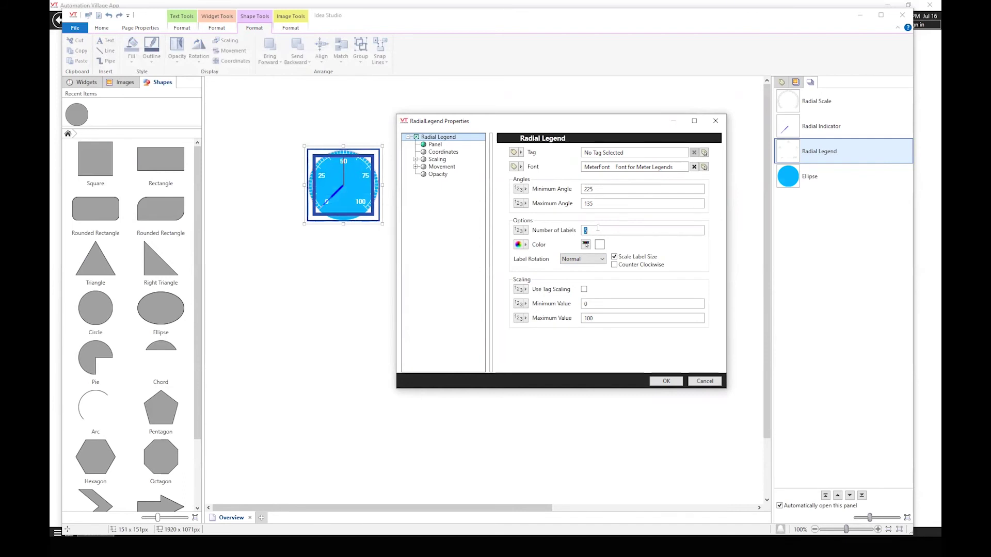
{"action": "type", "text": "11"}
{"action": "left_click", "coordinate": [666, 380]}
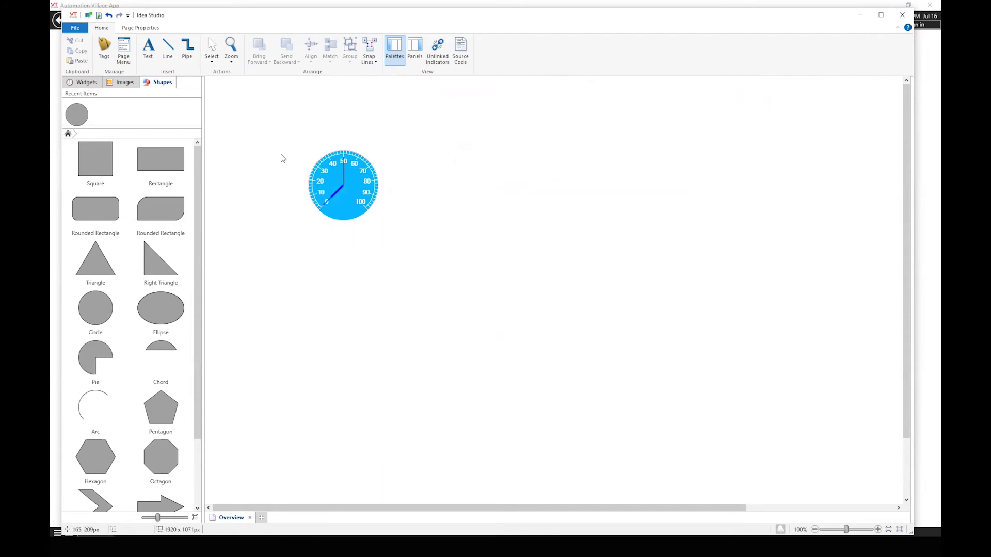
{"action": "left_click_drag", "start_coordinate": [281, 153], "coordinate": [421, 262]}
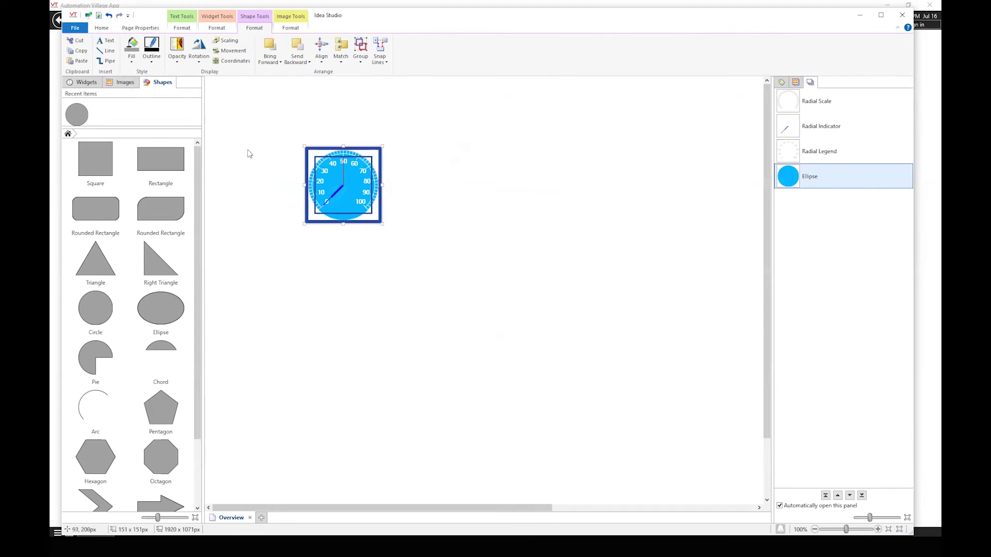
{"action": "left_click", "coordinate": [343, 190]}
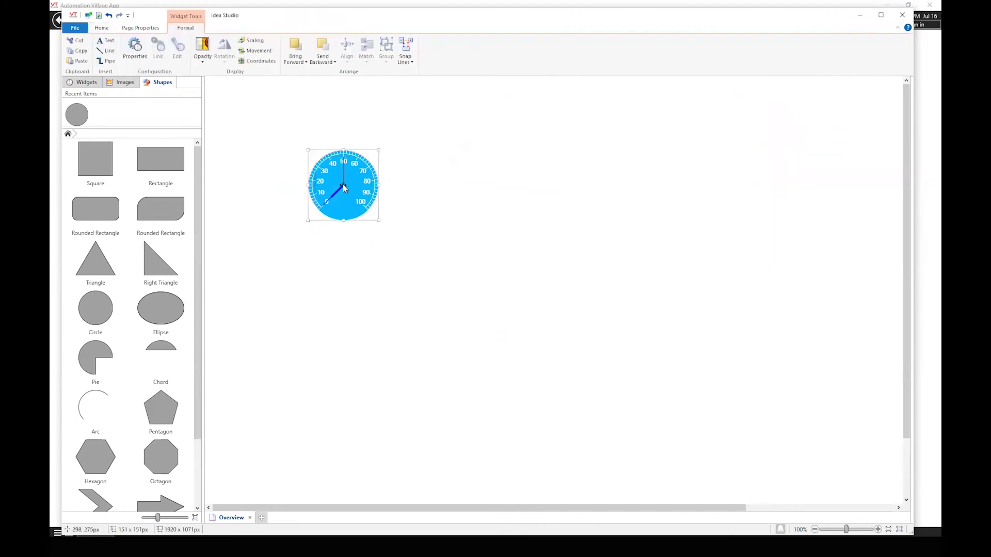
{"action": "left_click", "coordinate": [343, 184]}
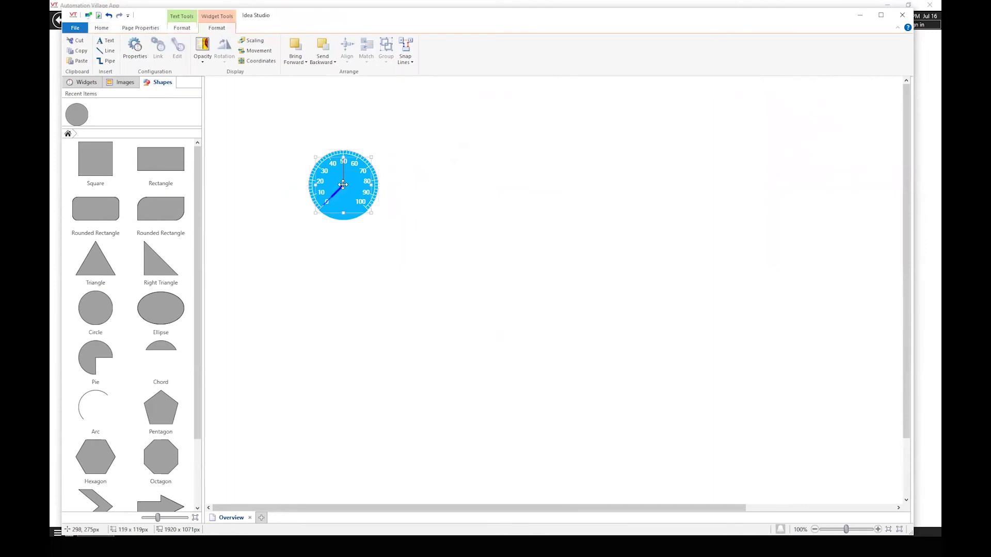
{"action": "right_click", "coordinate": [344, 187]}
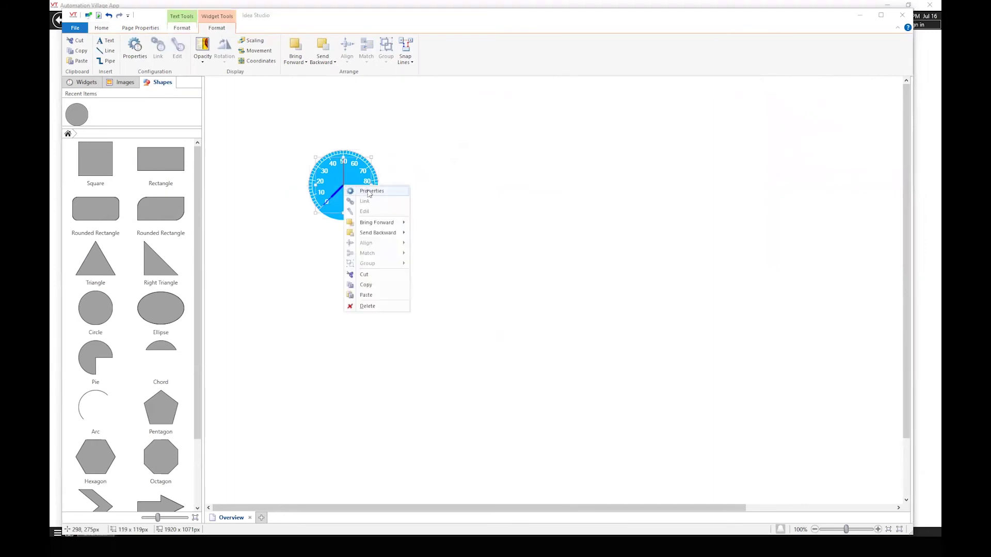
{"action": "left_click", "coordinate": [475, 193]}
{"action": "left_click_drag", "start_coordinate": [259, 131], "coordinate": [462, 271]}
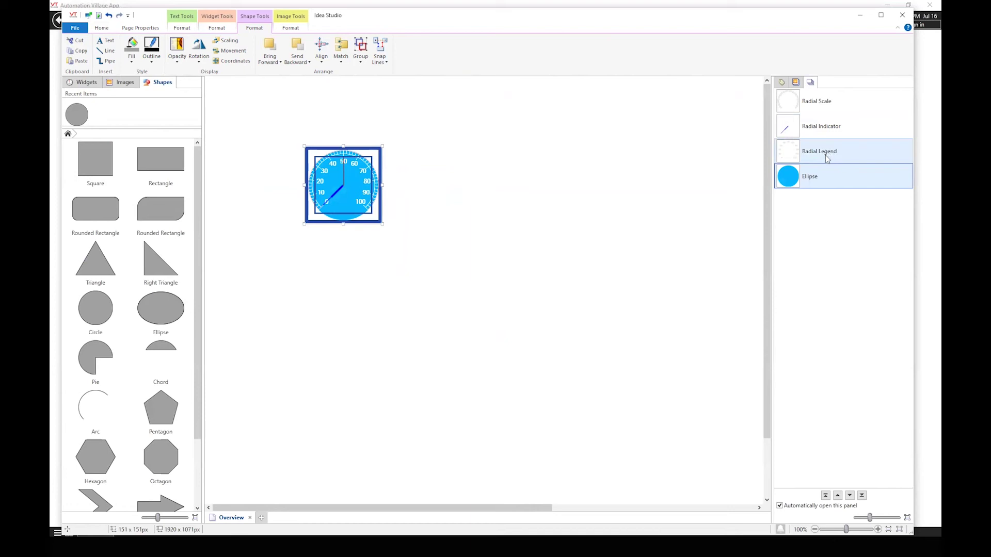
Swap the needle image for Needle5 from Widget Parts > Meter Parts > Indicators > Radial.
{"action": "right_click", "coordinate": [821, 130]}
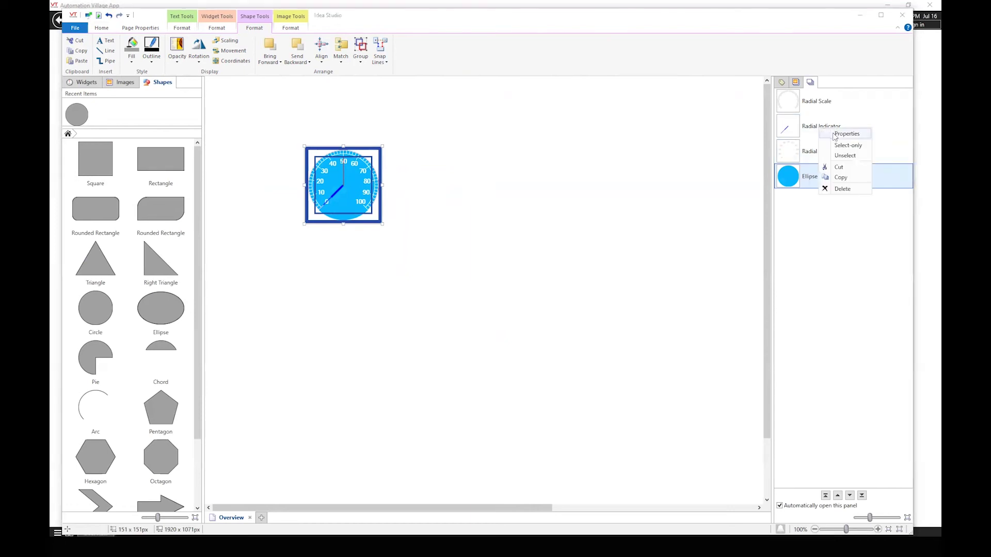
{"action": "left_click", "coordinate": [846, 134]}
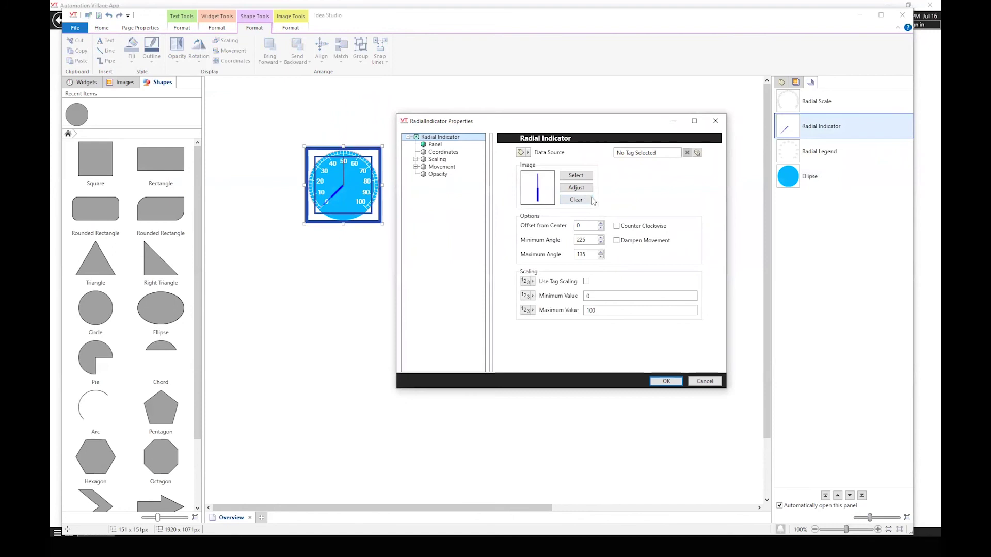
{"action": "left_click", "coordinate": [583, 177]}
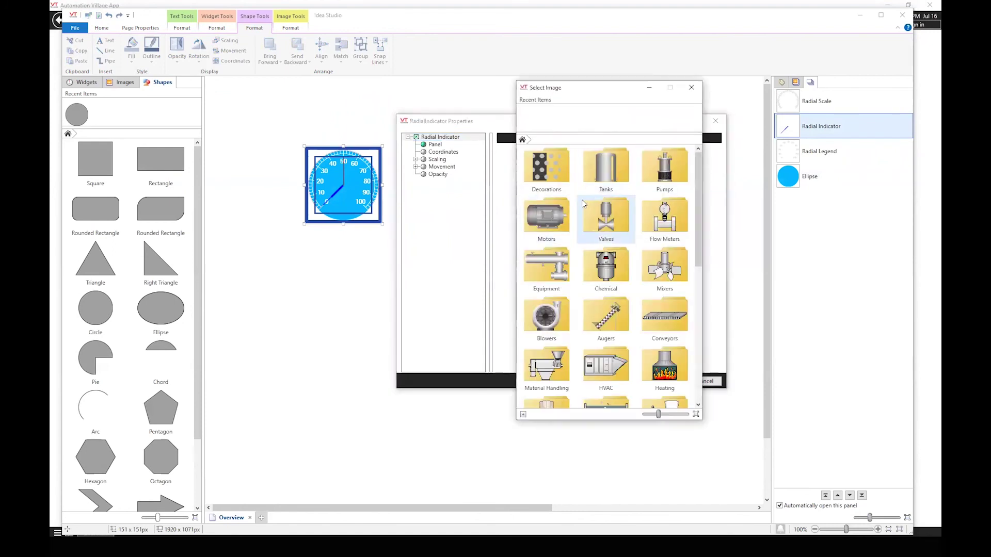
{"action": "scroll", "coordinate": [609, 248], "scroll_direction": "down", "scroll_amount": 5}
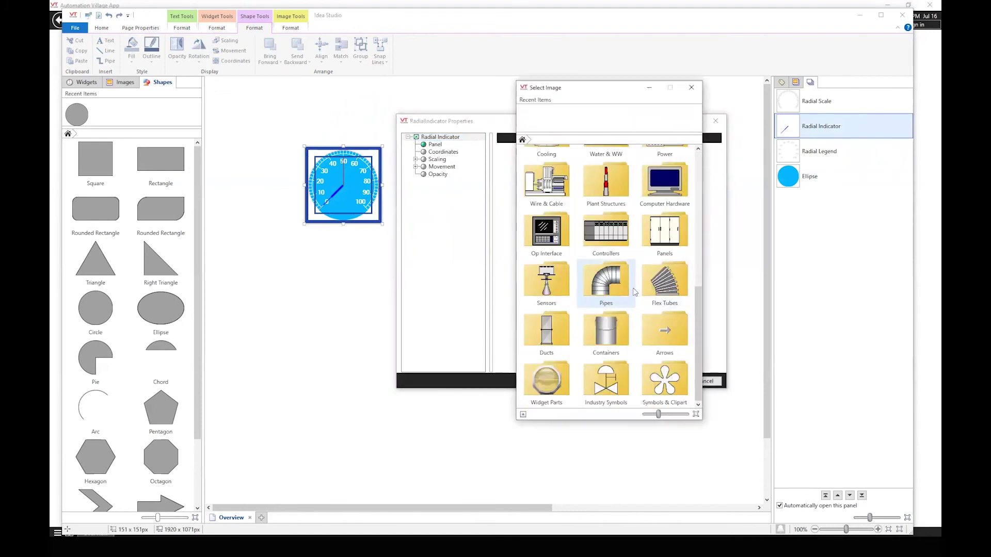
{"action": "scroll", "coordinate": [633, 289], "scroll_direction": "up", "scroll_amount": 5}
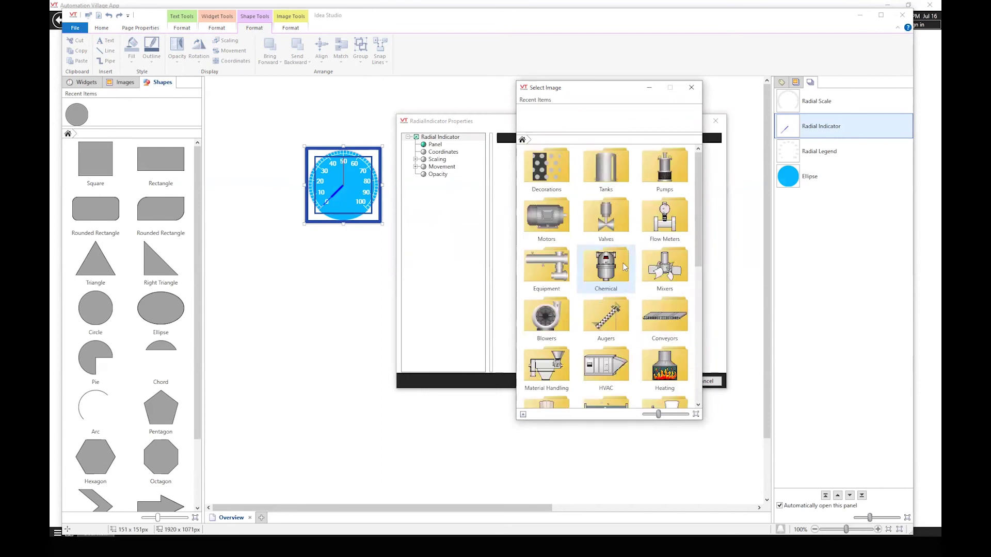
{"action": "scroll", "coordinate": [621, 265], "scroll_direction": "down", "scroll_amount": 5}
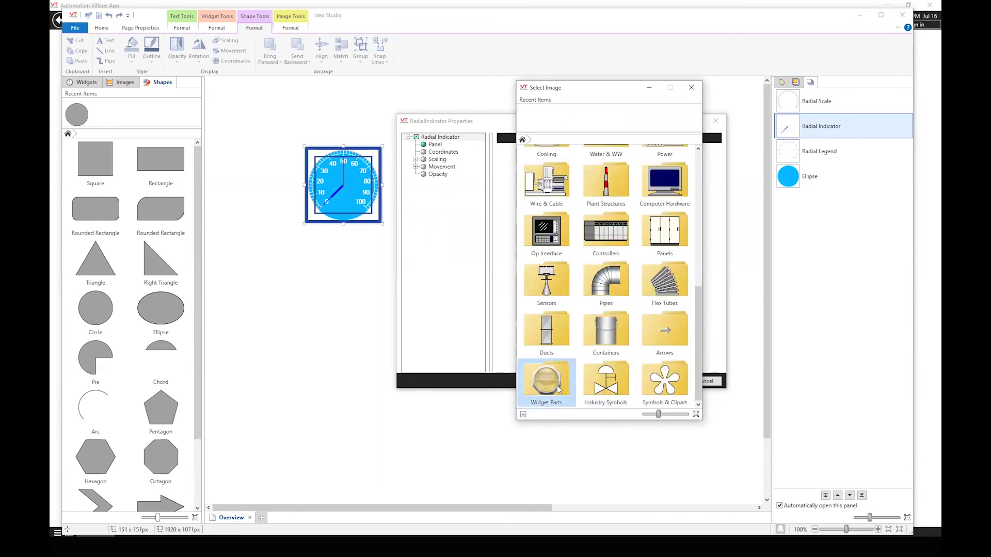
{"action": "double_click", "coordinate": [557, 386]}
{"action": "double_click", "coordinate": [607, 175]}
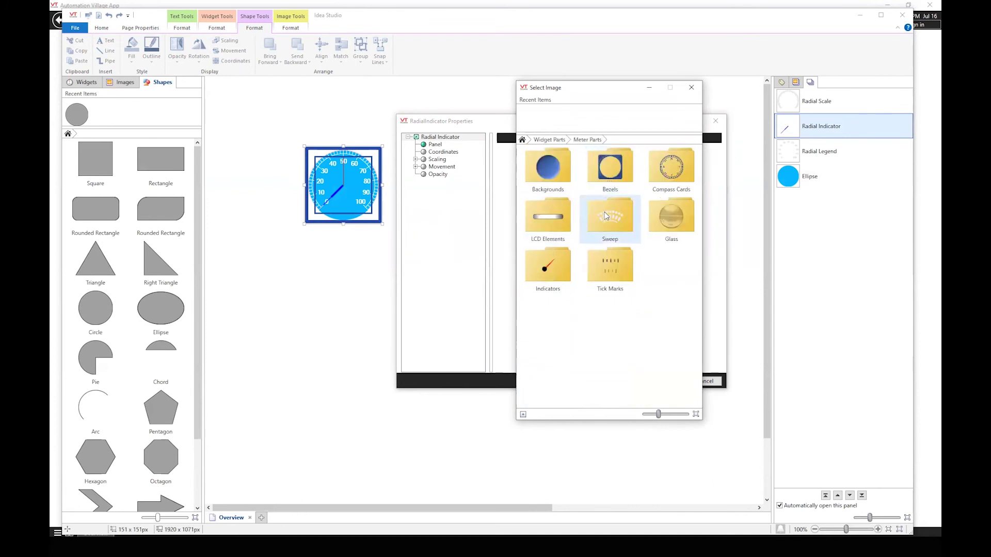
{"action": "double_click", "coordinate": [554, 272]}
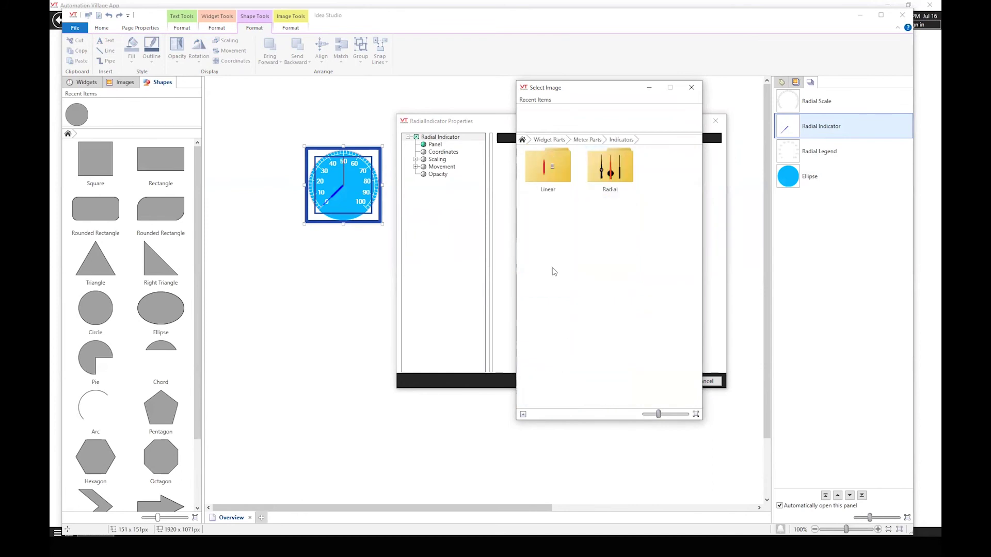
{"action": "double_click", "coordinate": [606, 176]}
{"action": "double_click", "coordinate": [606, 227]}
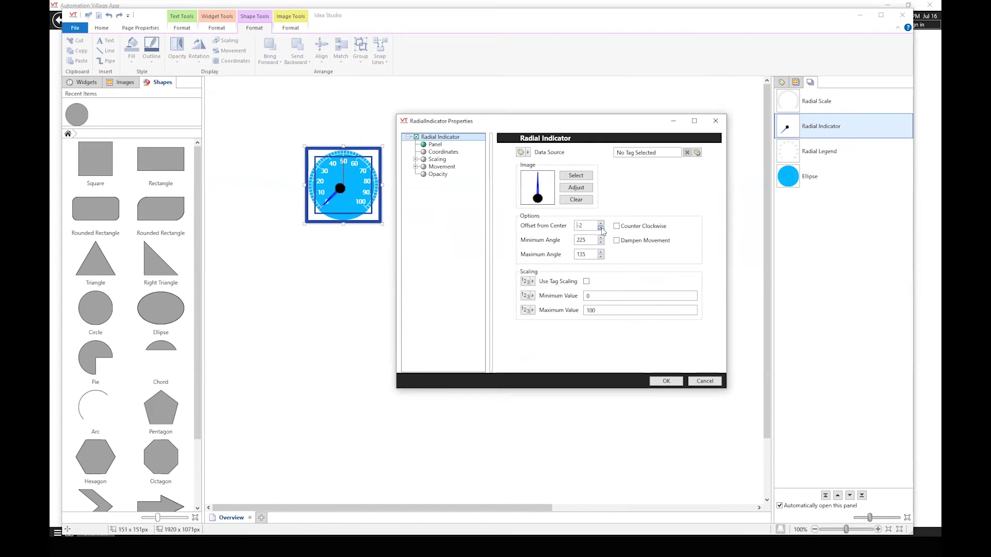
Set the needle offset to -11, shift its hue toward red, and apply.
{"action": "left_click", "coordinate": [601, 228]}
{"action": "left_click", "coordinate": [602, 229]}
{"action": "left_click", "coordinate": [577, 188]}
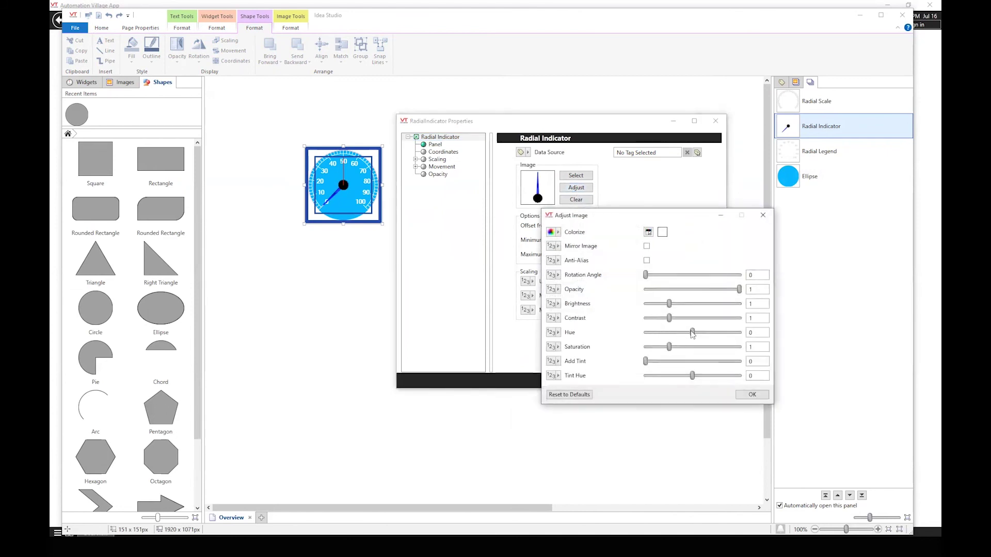
{"action": "left_click_drag", "start_coordinate": [692, 334], "coordinate": [716, 334]}
{"action": "left_click", "coordinate": [752, 394]}
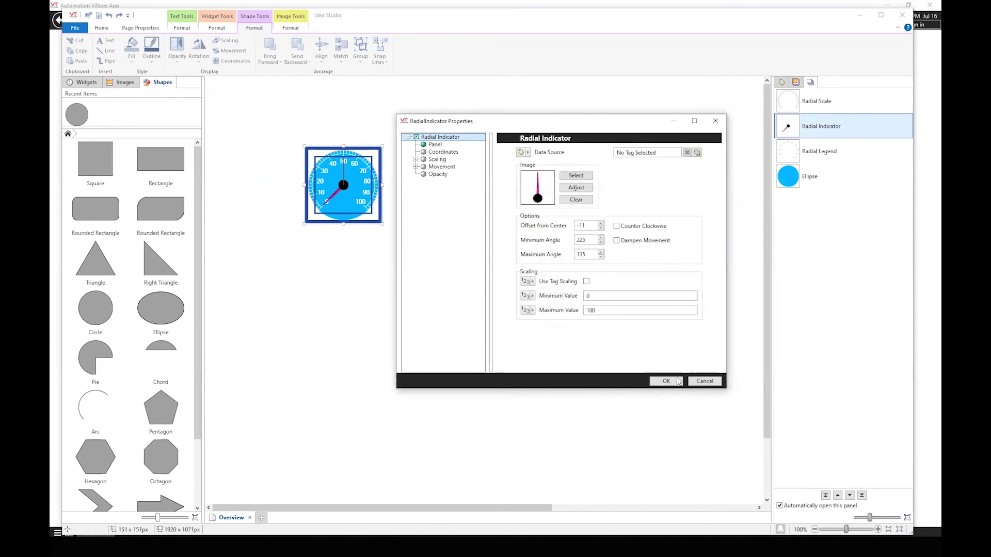
{"action": "left_click", "coordinate": [669, 381]}
{"action": "left_click", "coordinate": [498, 306]}
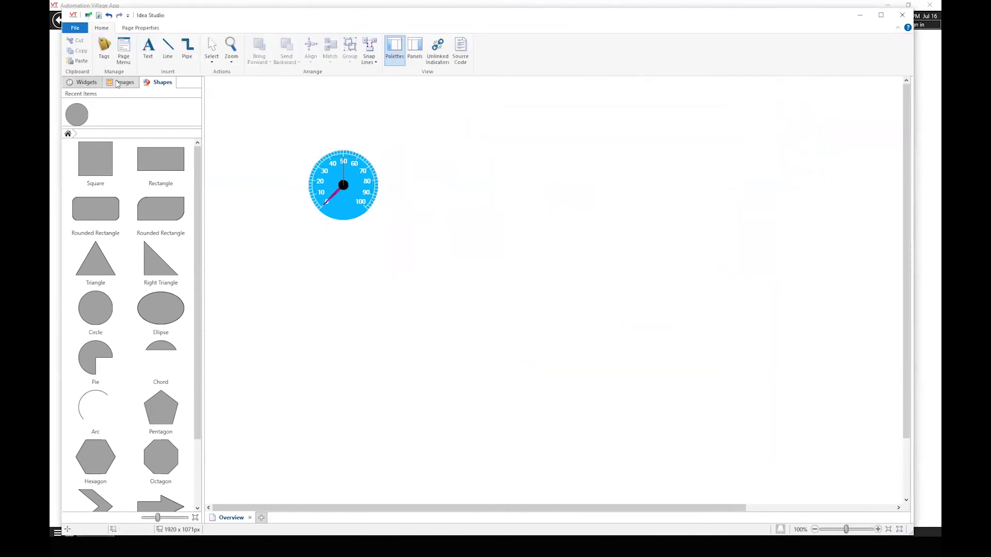
Place the Glass9 overlay from Widget Parts > Meter Parts > Glass over the blue gauge.
{"action": "left_click", "coordinate": [118, 85]}
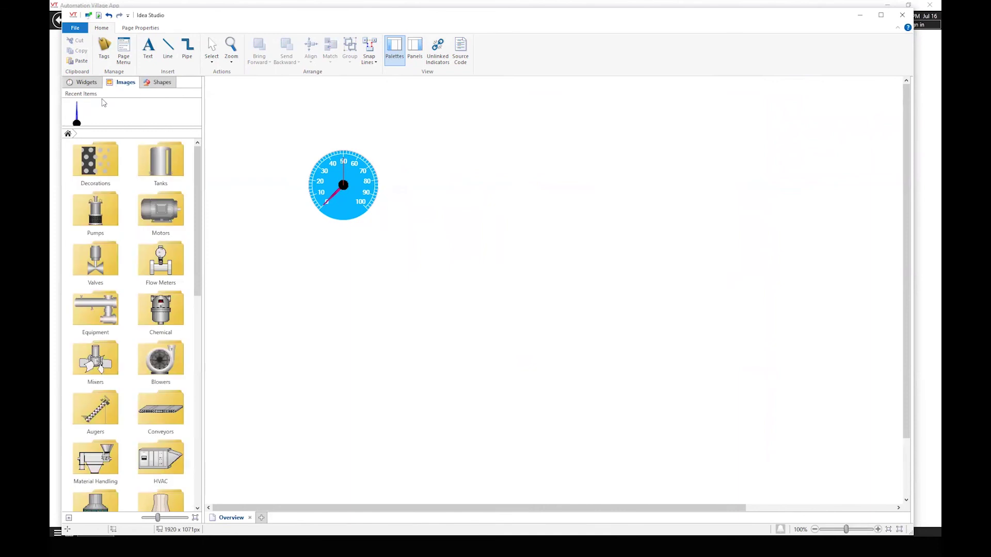
{"action": "scroll", "coordinate": [125, 375], "scroll_direction": "down", "scroll_amount": 8}
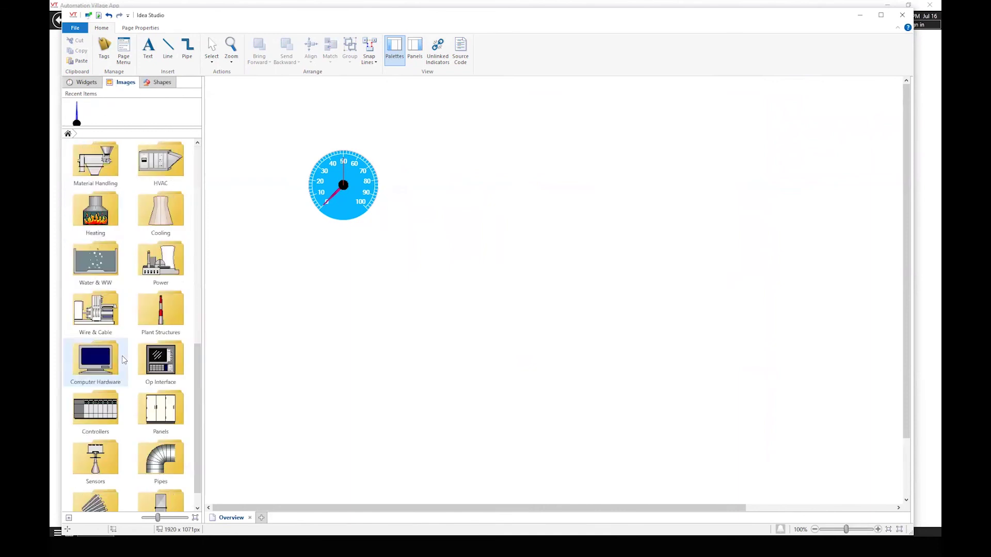
{"action": "double_click", "coordinate": [111, 424]}
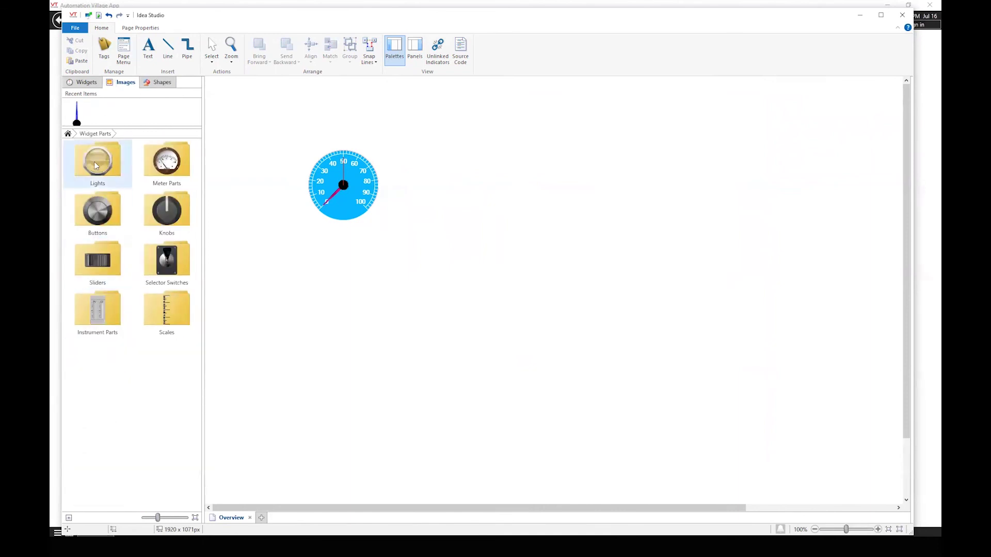
{"action": "double_click", "coordinate": [164, 175]}
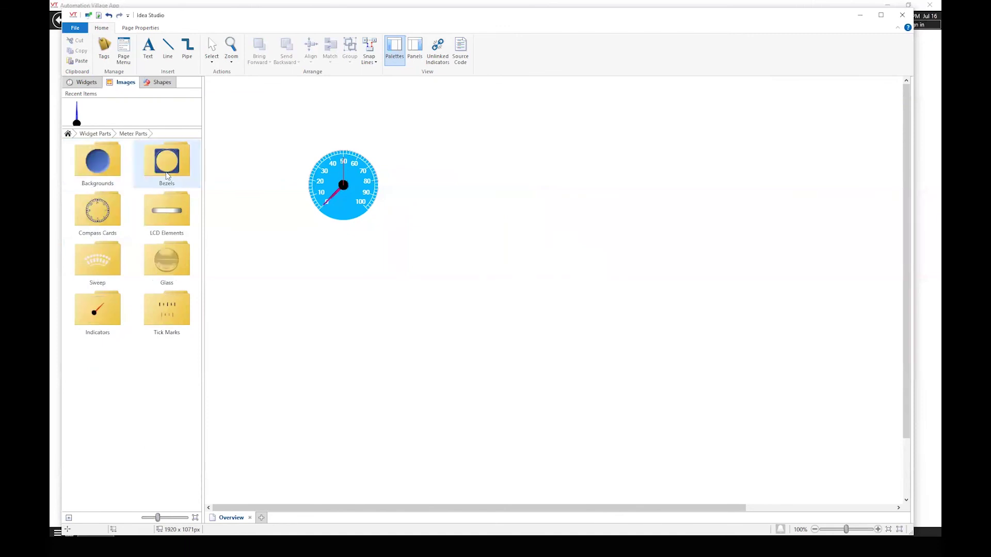
{"action": "double_click", "coordinate": [164, 260]}
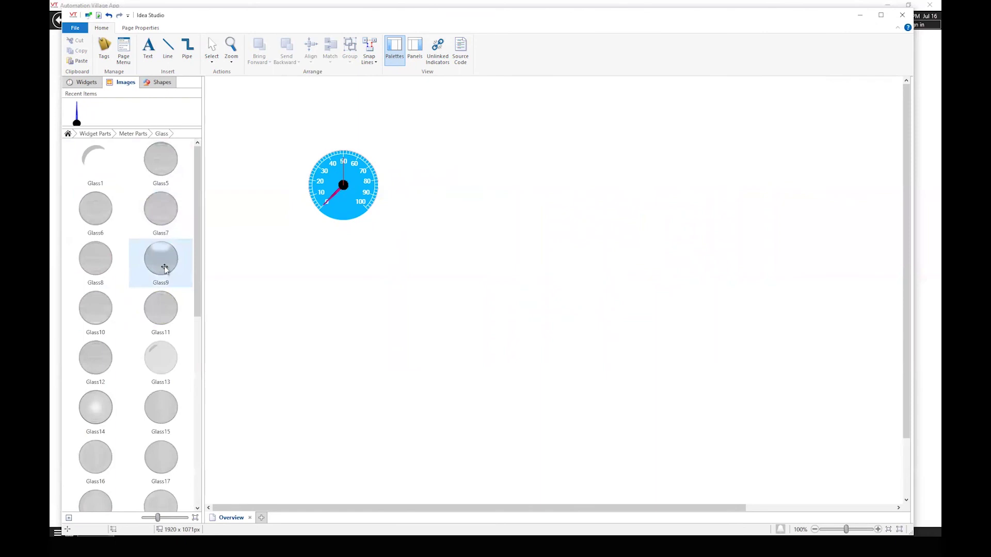
{"action": "left_click_drag", "start_coordinate": [160, 295], "coordinate": [340, 212]}
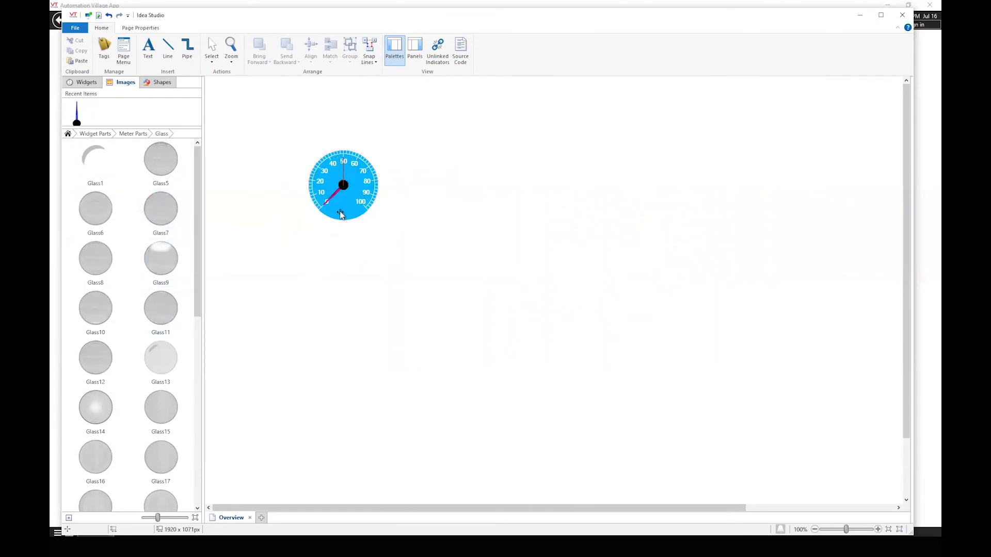
{"action": "left_click", "coordinate": [356, 281]}
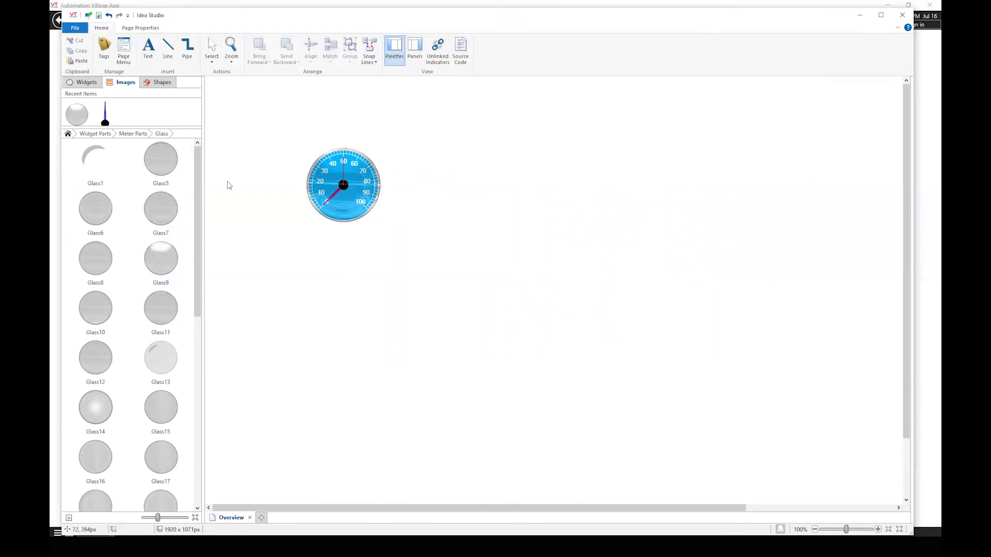
Frame the blue gauge with the GoldBezel1 ring from Meter Parts > Bezels.
{"action": "left_click", "coordinate": [133, 134]}
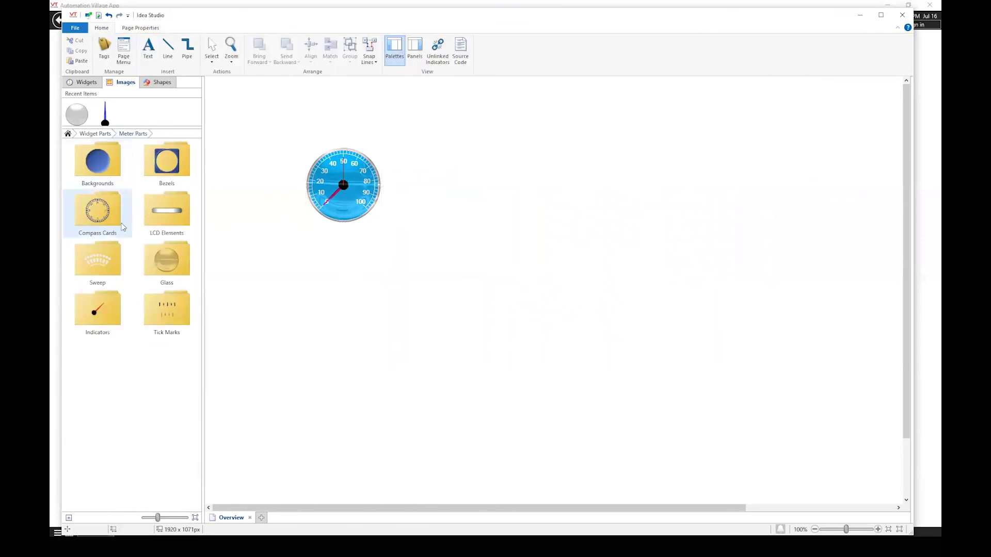
{"action": "left_click", "coordinate": [163, 179]}
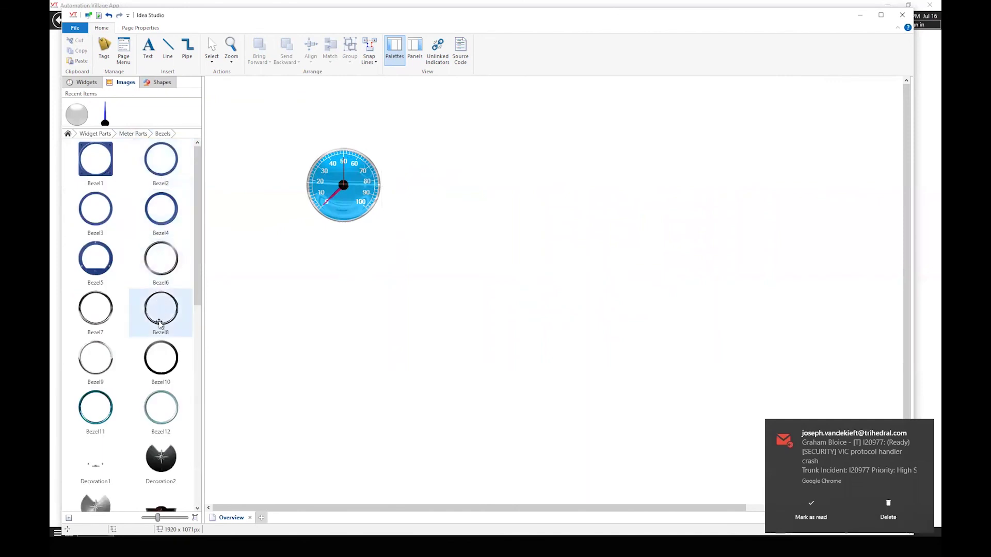
{"action": "scroll", "coordinate": [131, 408], "scroll_direction": "down", "scroll_amount": 3}
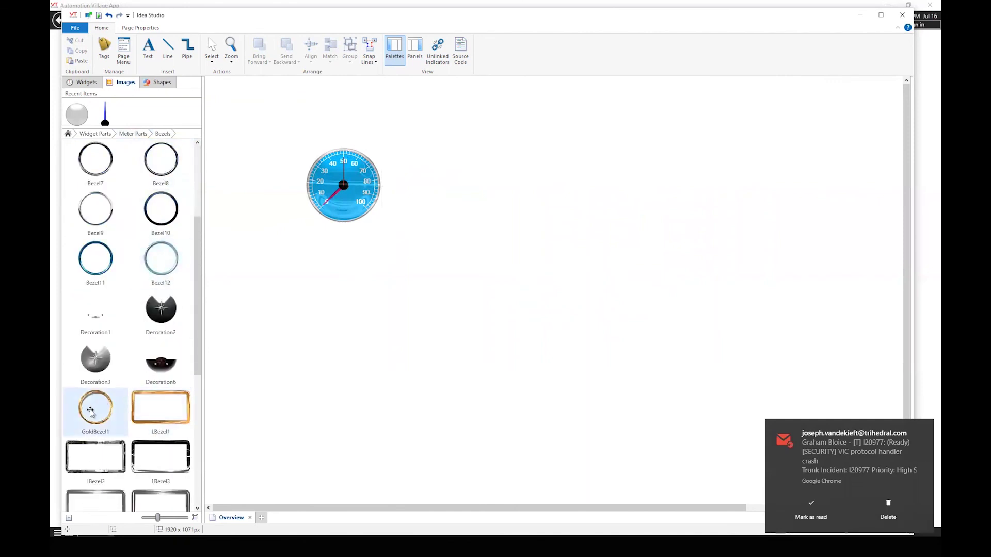
{"action": "left_click_drag", "start_coordinate": [93, 410], "coordinate": [333, 189]}
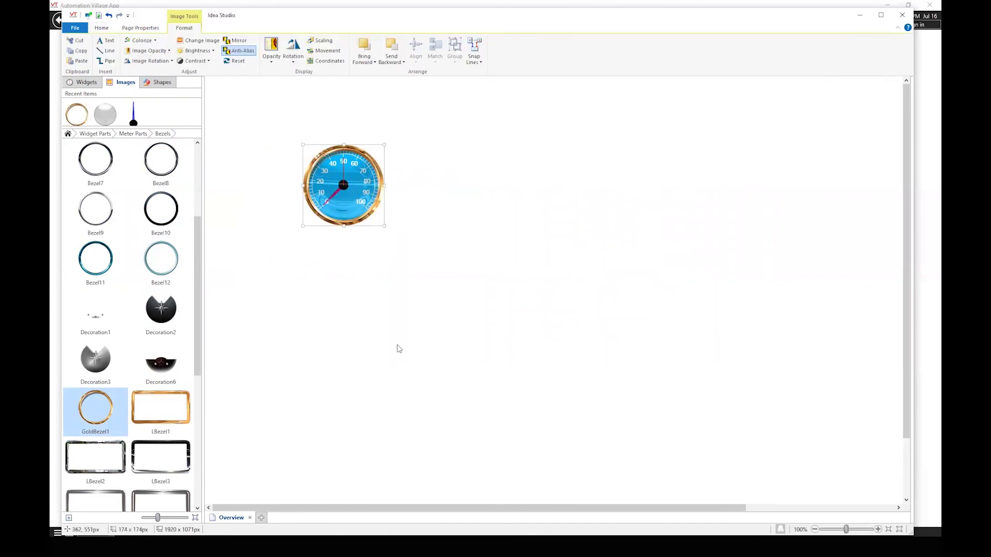
{"action": "left_click", "coordinate": [452, 313]}
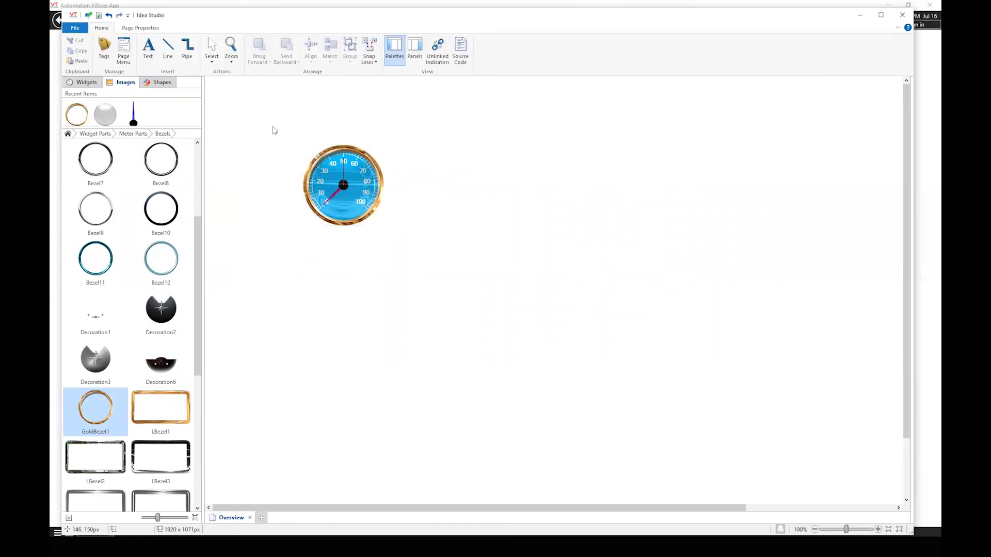
Restore the editor window, box-select every gauge part and choose Group > New Widget.
{"action": "double_click", "coordinate": [380, 16]}
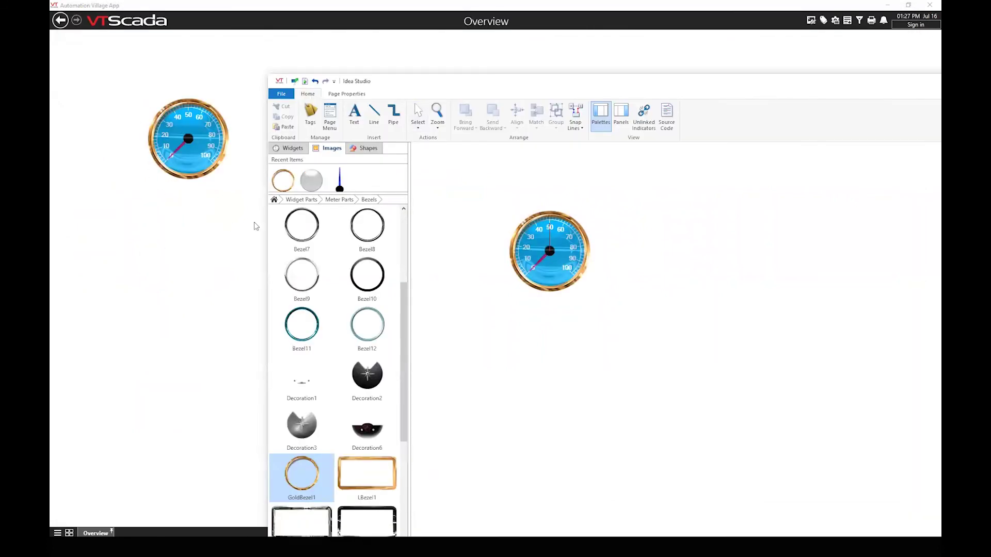
{"action": "left_click_drag", "start_coordinate": [478, 194], "coordinate": [649, 335]}
{"action": "right_click", "coordinate": [551, 241]}
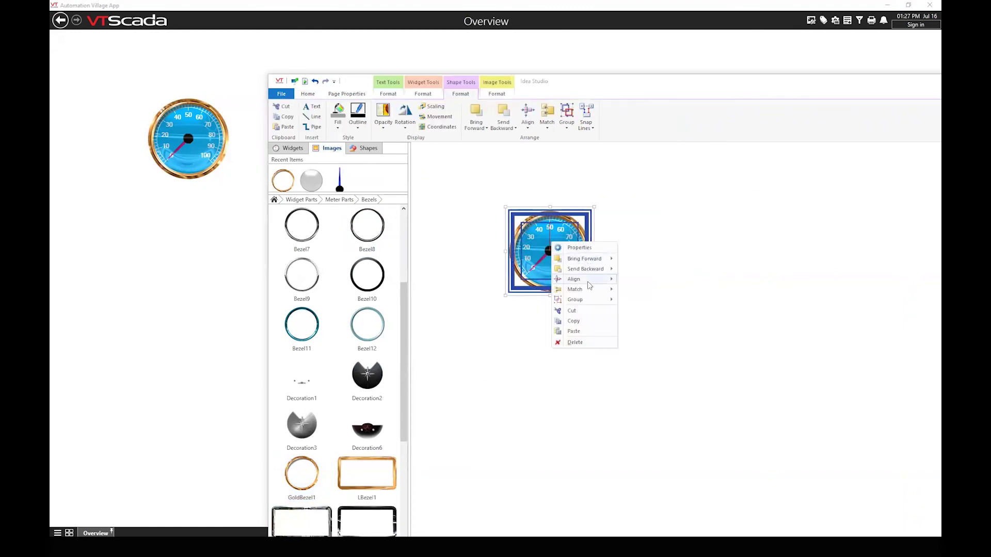
{"action": "mouse_move", "coordinate": [594, 304]}
{"action": "left_click", "coordinate": [648, 311]}
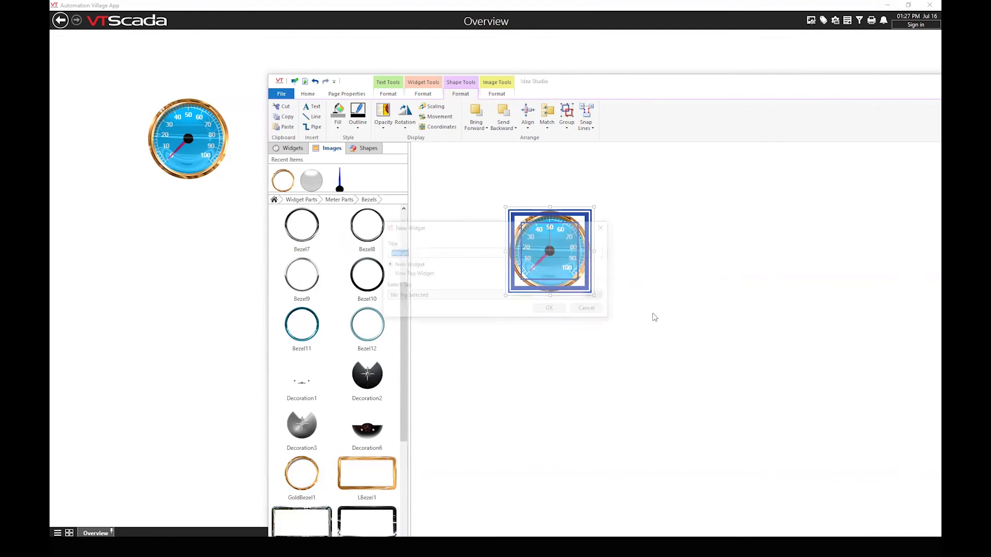